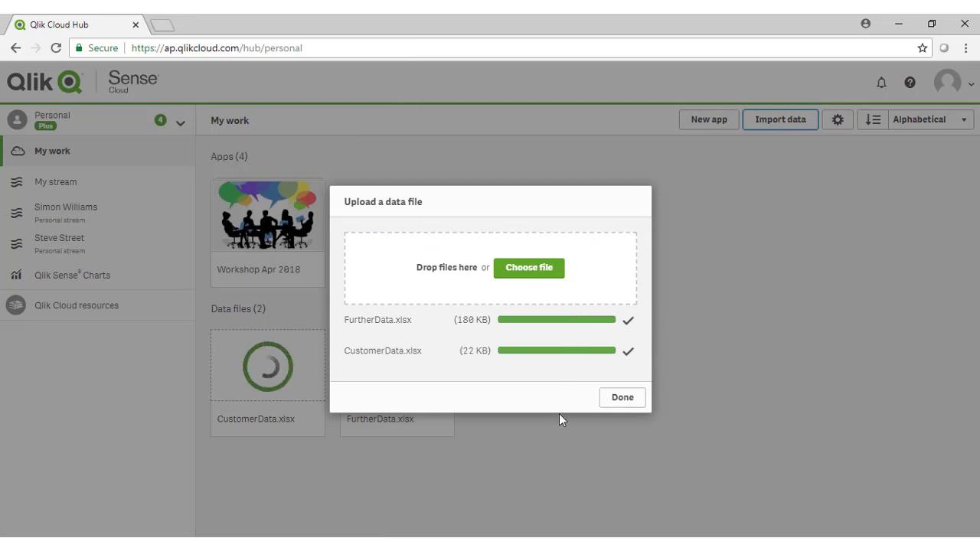
# - Finish the data file upload and create a new app titled WorkshopBuild
pyautogui.click(622, 398)
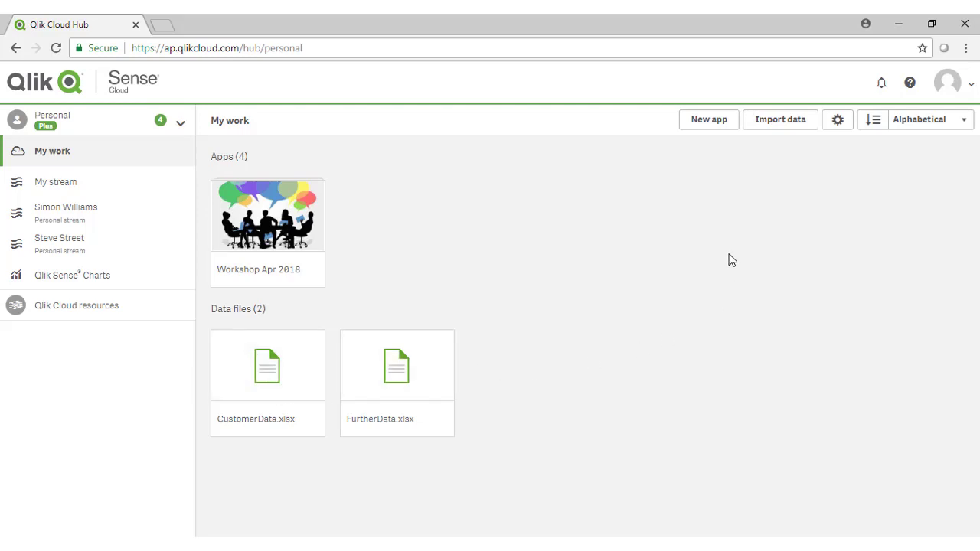
pyautogui.click(705, 122)
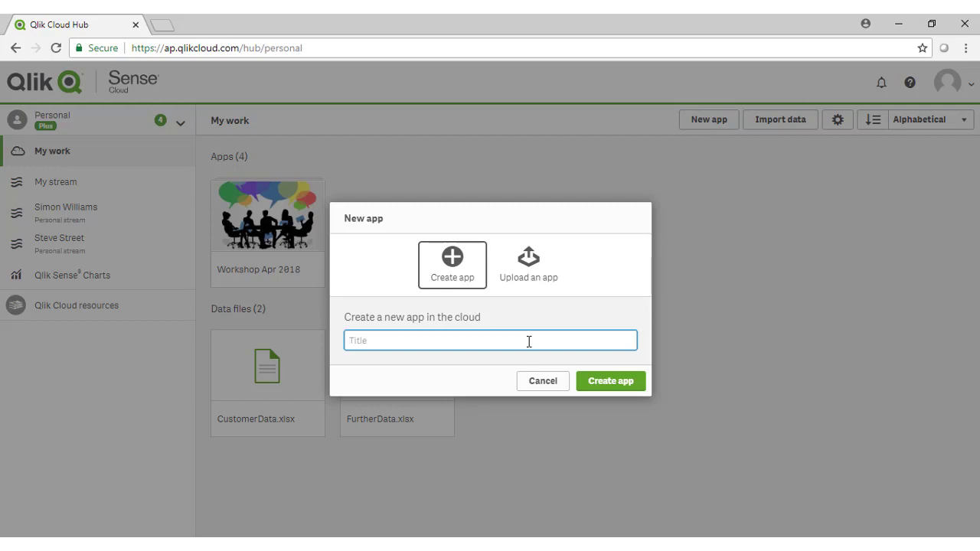
pyautogui.write('WorkshopBuild')
pyautogui.click(621, 385)
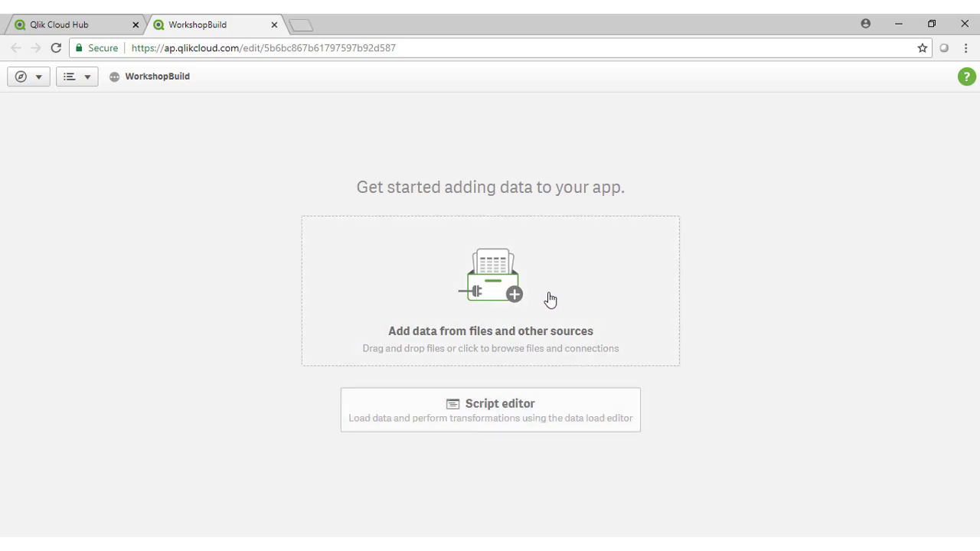
# - Load the Customers table with all its fields from the uploaded CustomerData.xlsx into the app
pyautogui.click(475, 296)
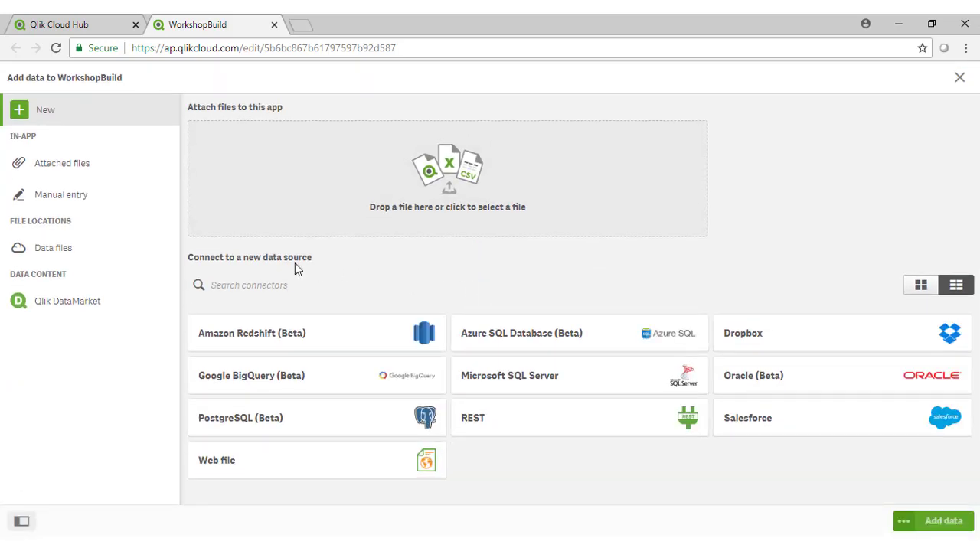
pyautogui.click(67, 256)
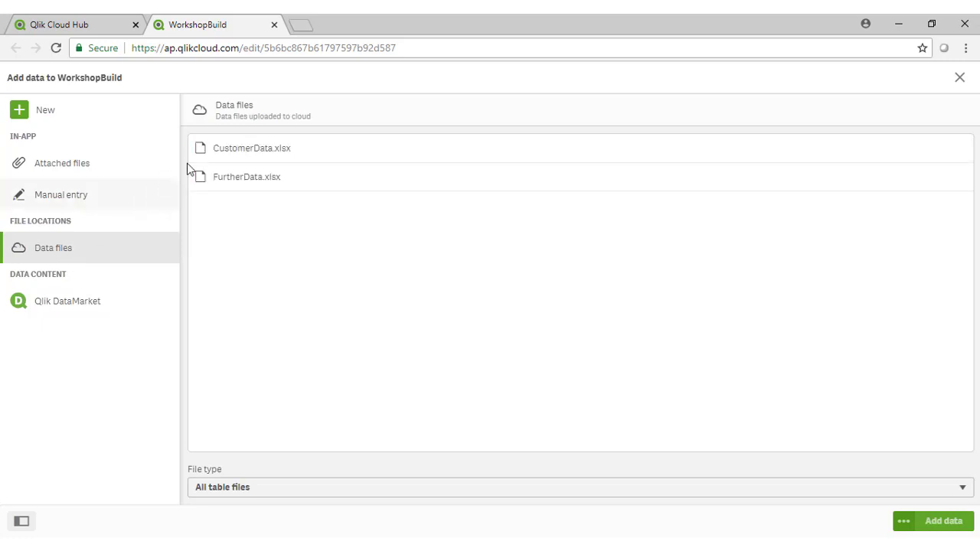
pyautogui.click(245, 149)
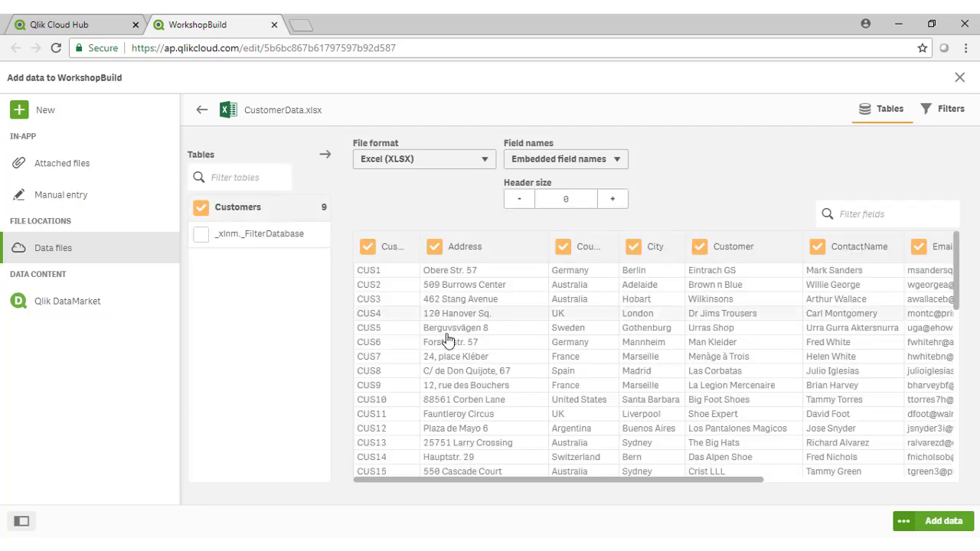
pyautogui.moveTo(559, 481)
pyautogui.mouseDown()
pyautogui.moveTo(809, 495)
pyautogui.moveTo(544, 488)
pyautogui.mouseUp()
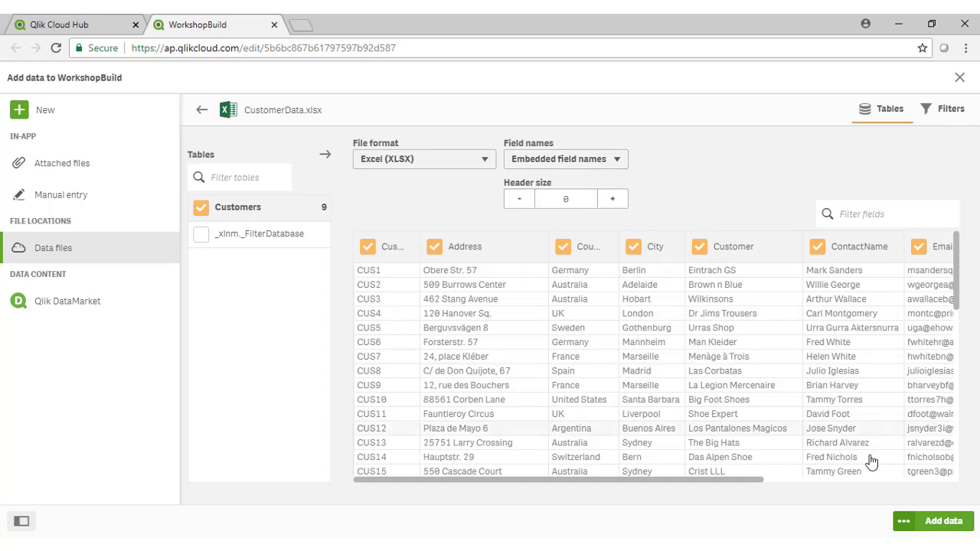
pyautogui.click(955, 525)
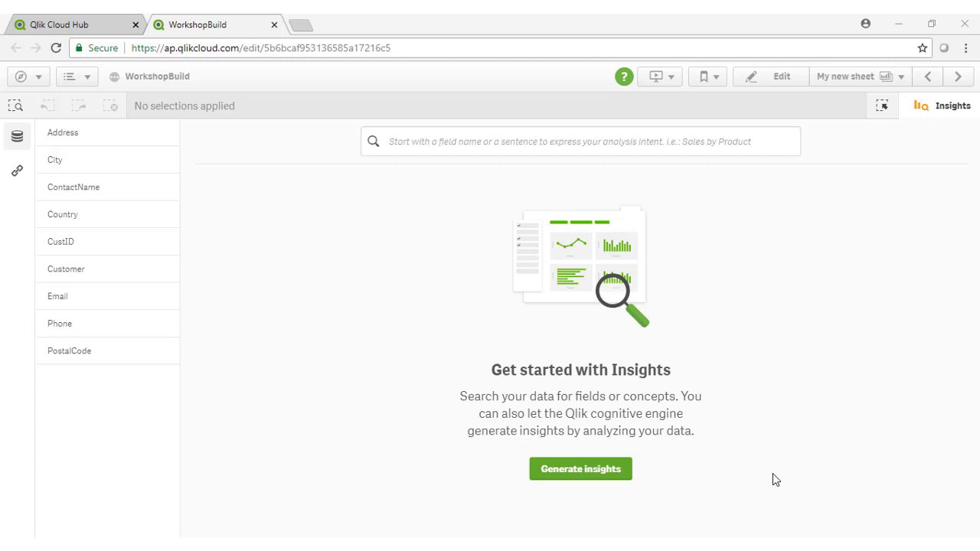
# - Leave the Insights view and start editing the empty sheet
pyautogui.click(939, 111)
pyautogui.click(940, 111)
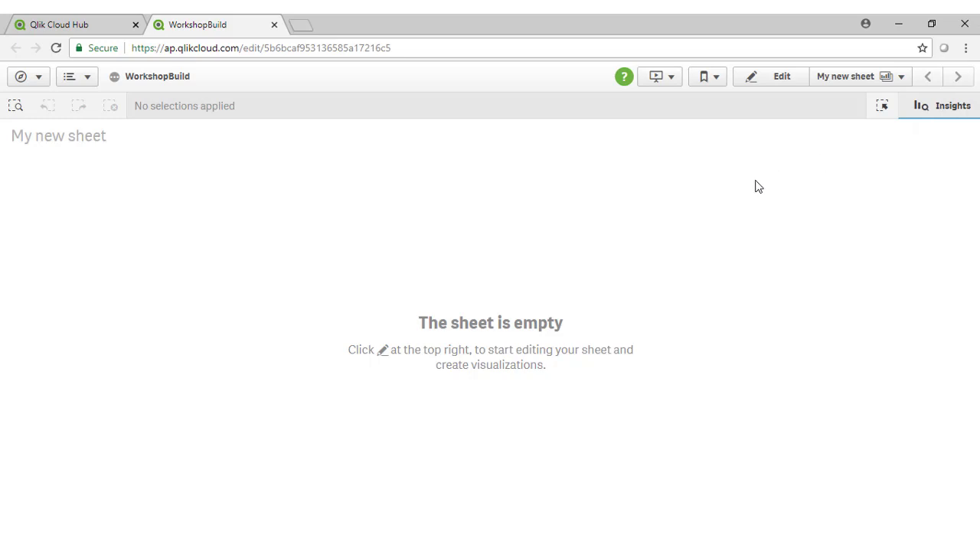
pyautogui.click(775, 81)
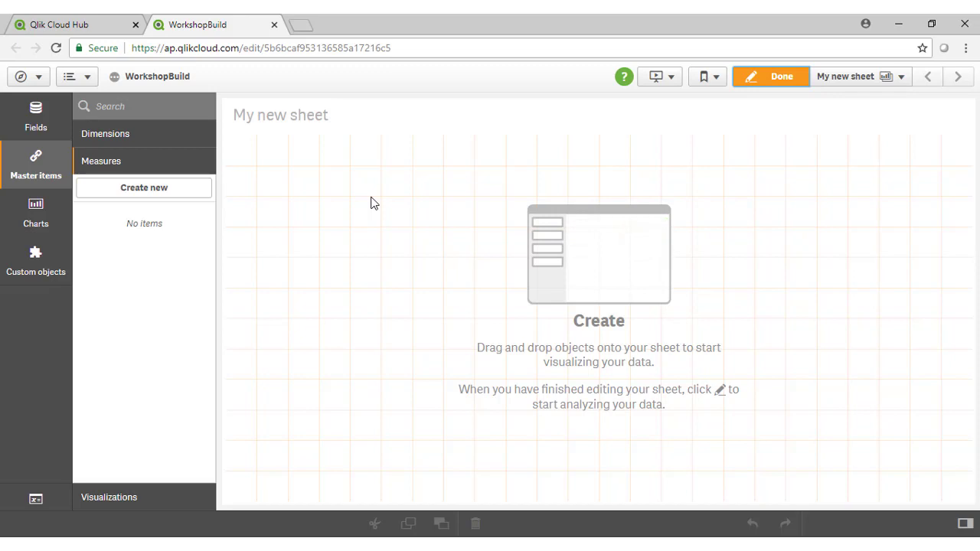
pyautogui.click(37, 117)
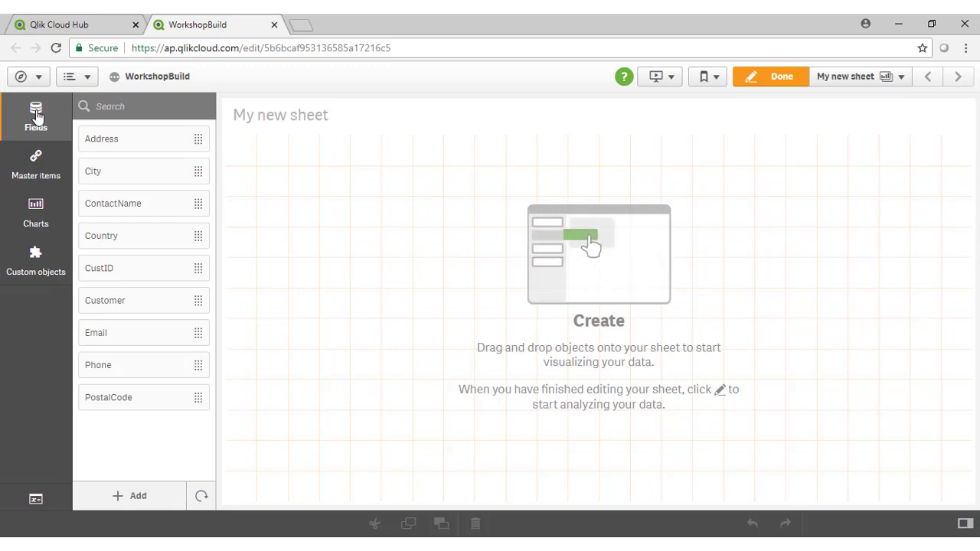
pyautogui.click(40, 175)
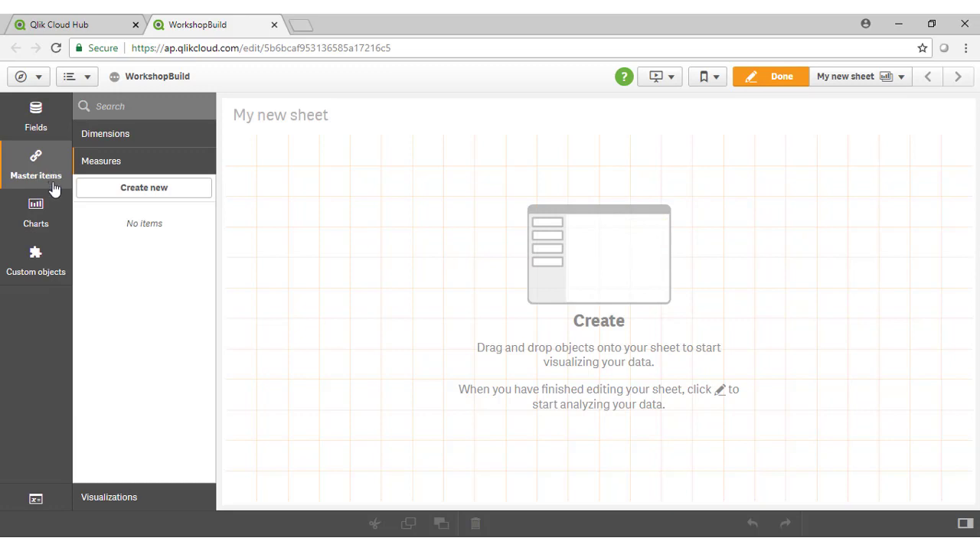
pyautogui.click(40, 222)
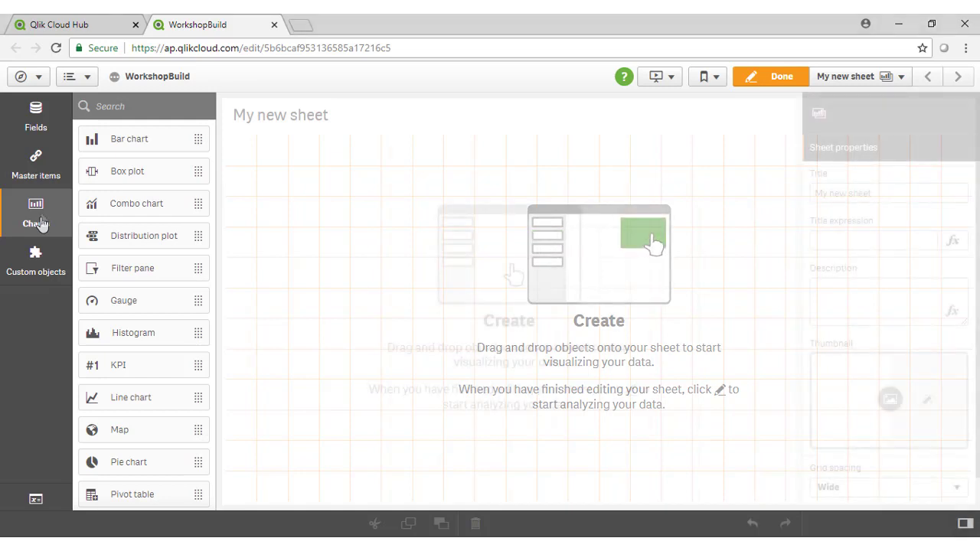
# - Place the City field on the right half of the sheet and the Country field on the left half as maps
pyautogui.click(44, 121)
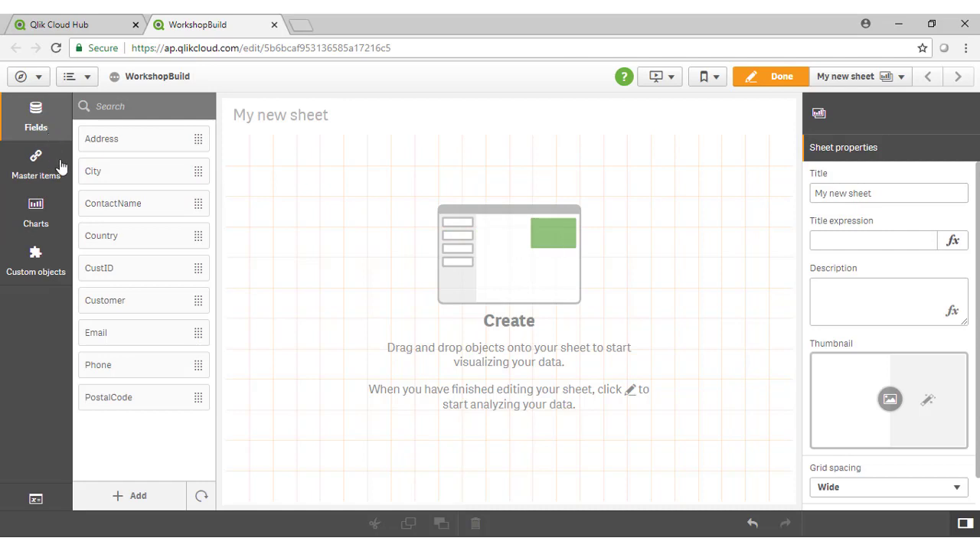
pyautogui.moveTo(99, 175); pyautogui.dragTo(665, 311)
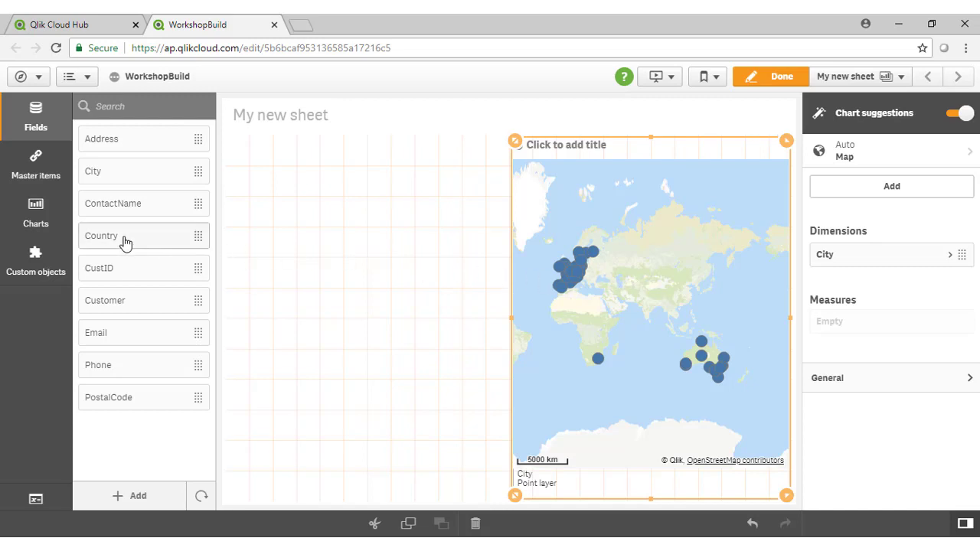
pyautogui.moveTo(107, 240); pyautogui.dragTo(403, 333)
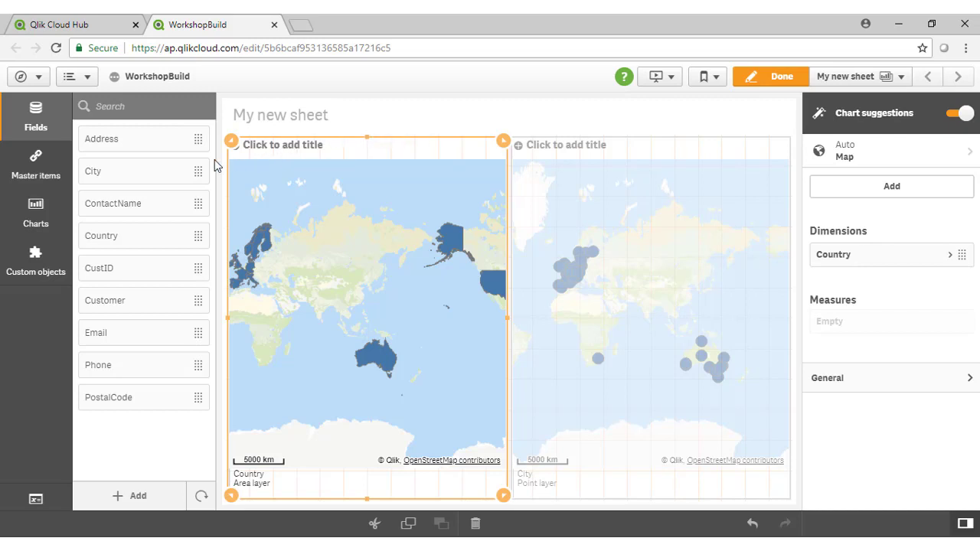
# - Convert the Country map to a bar chart and add Count(Customer) as its measure
pyautogui.click(37, 219)
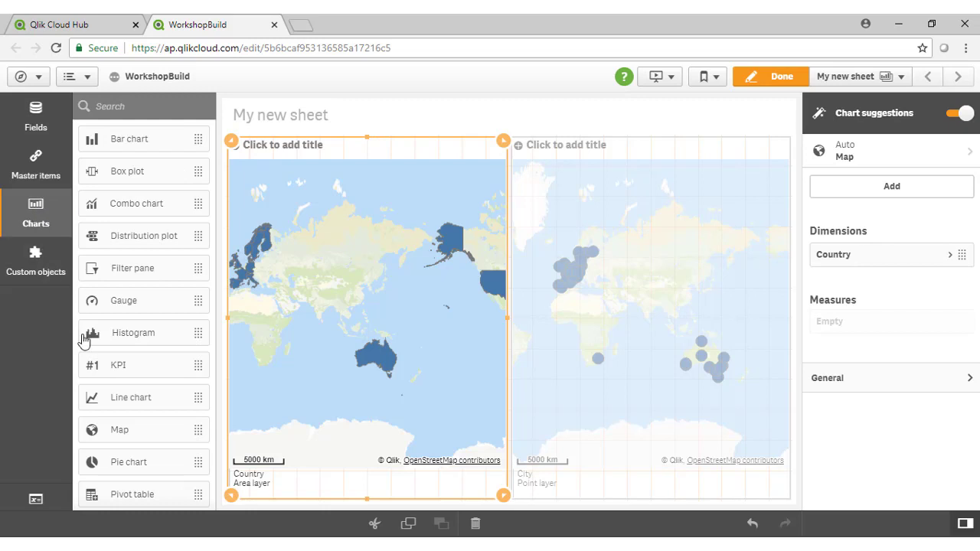
pyautogui.moveTo(140, 154); pyautogui.dragTo(384, 337)
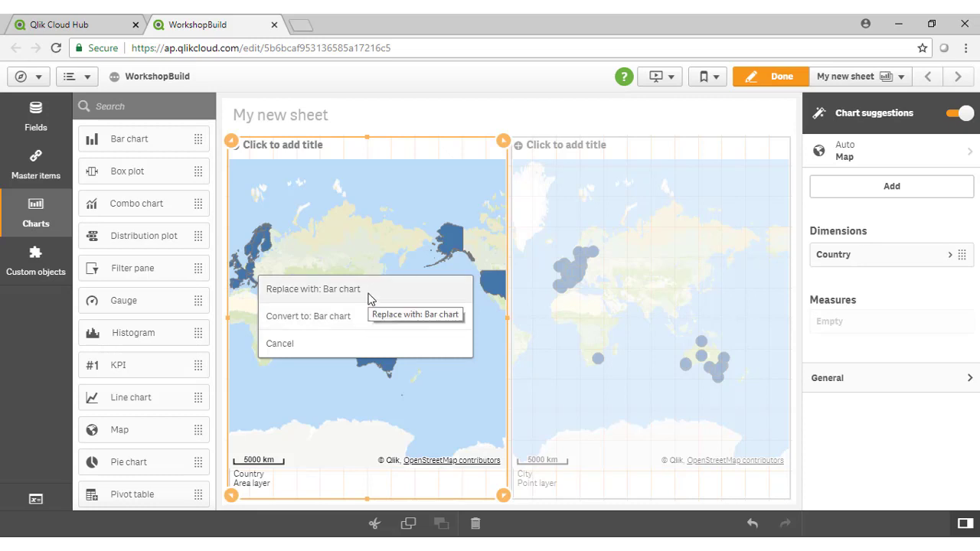
pyautogui.click(361, 317)
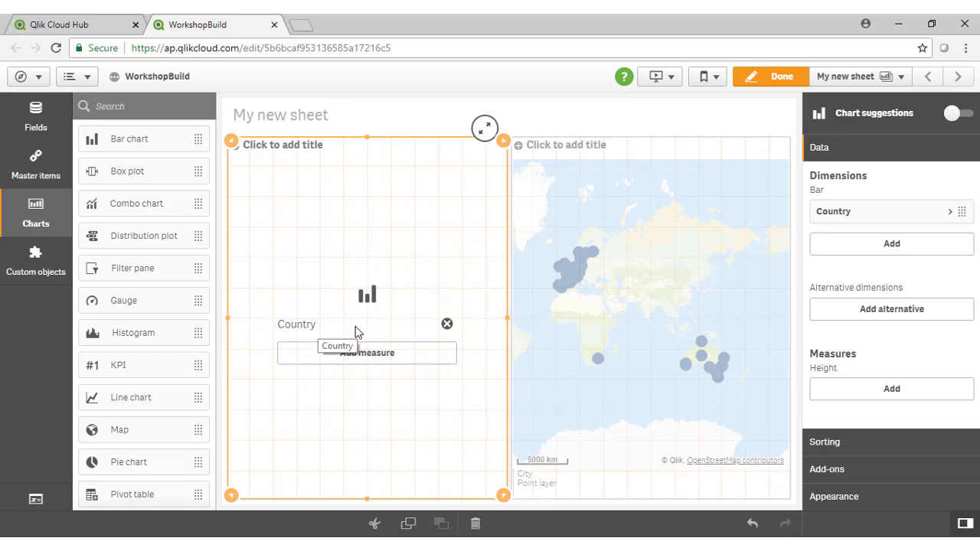
pyautogui.click(392, 362)
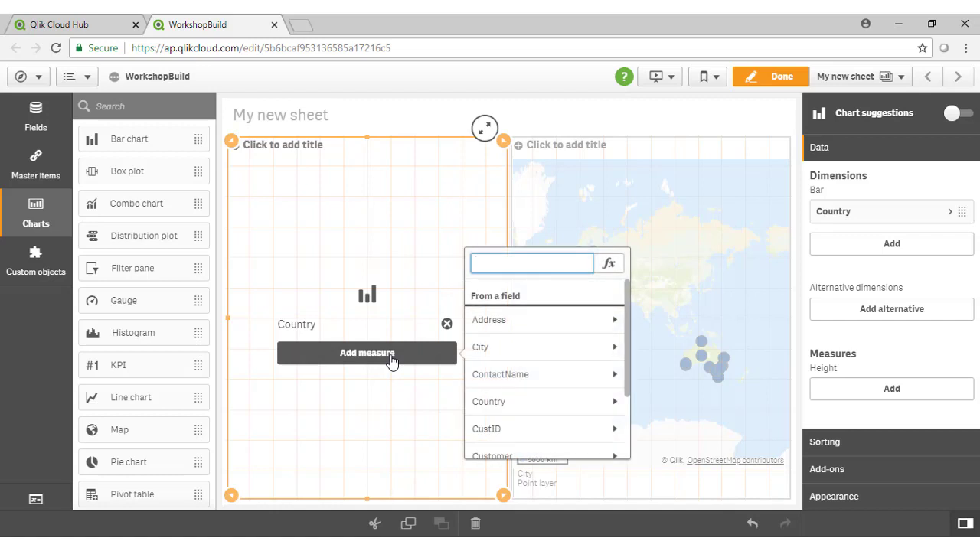
pyautogui.scroll(-2, 545, 354)
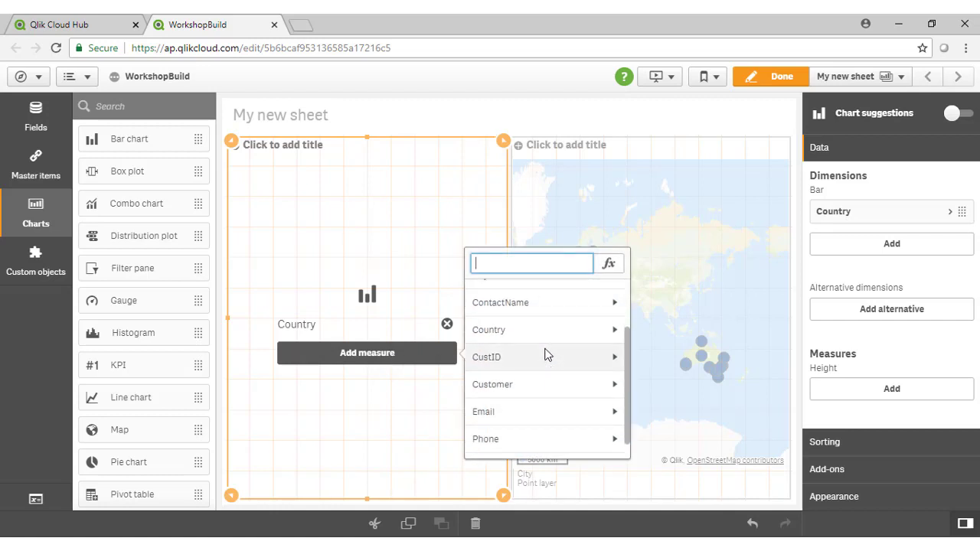
pyautogui.click(559, 387)
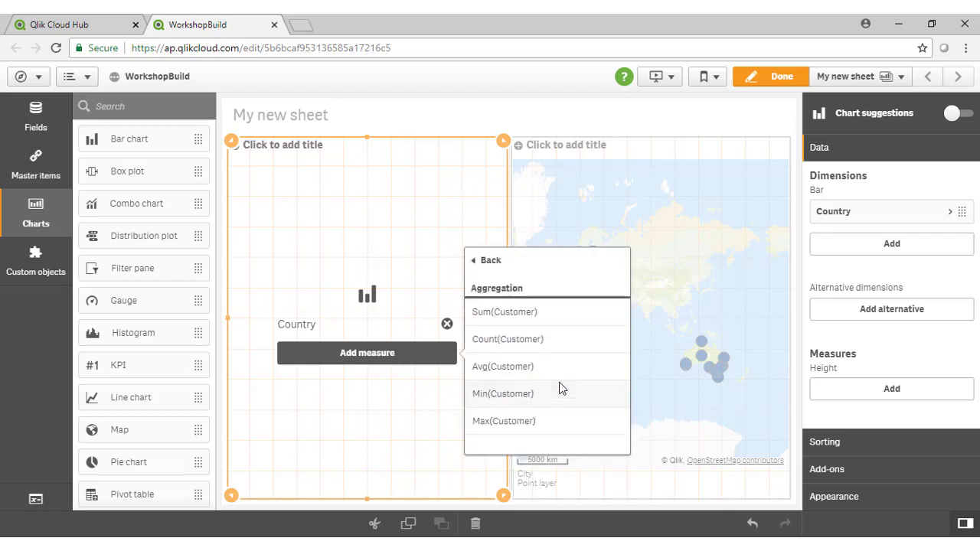
pyautogui.click(553, 342)
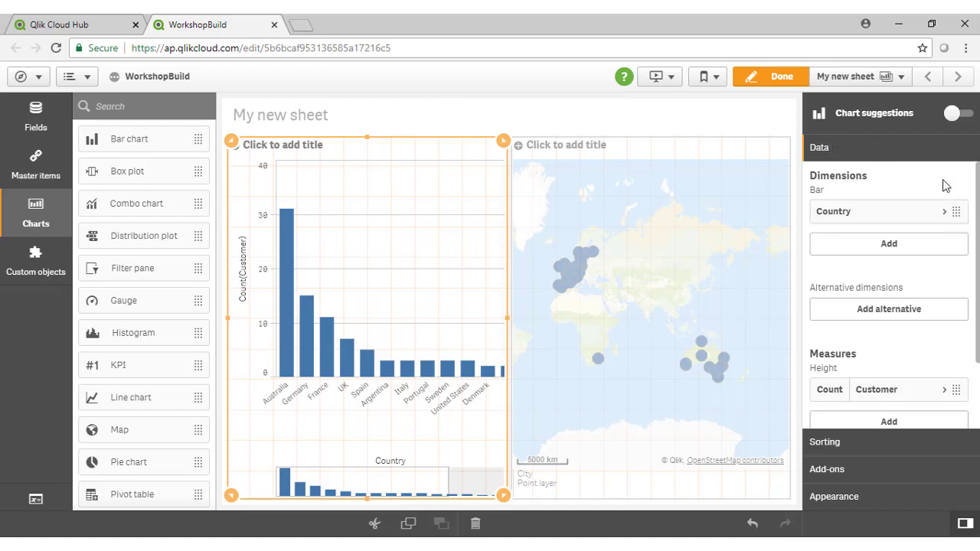
pyautogui.scroll(-1, 870, 373)
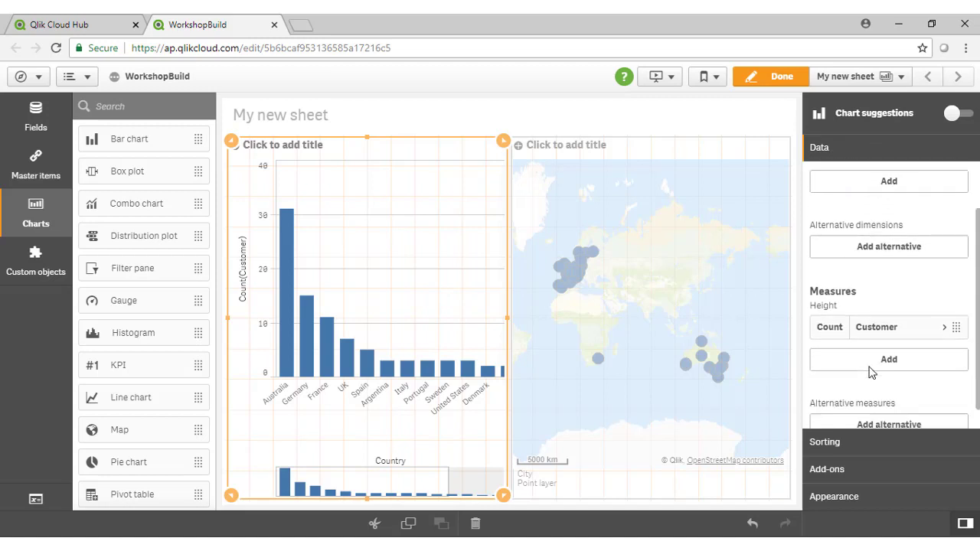
pyautogui.scroll(1, 871, 373)
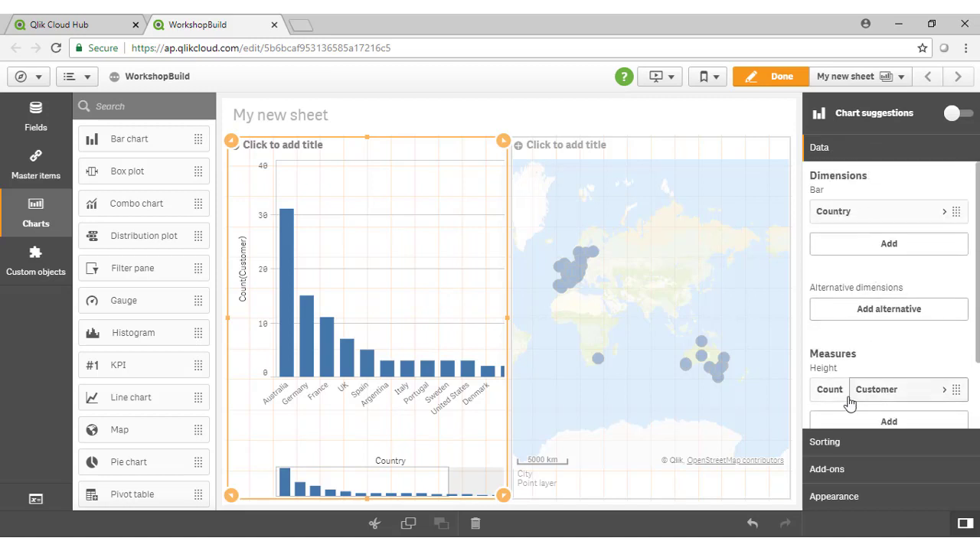
pyautogui.click(847, 444)
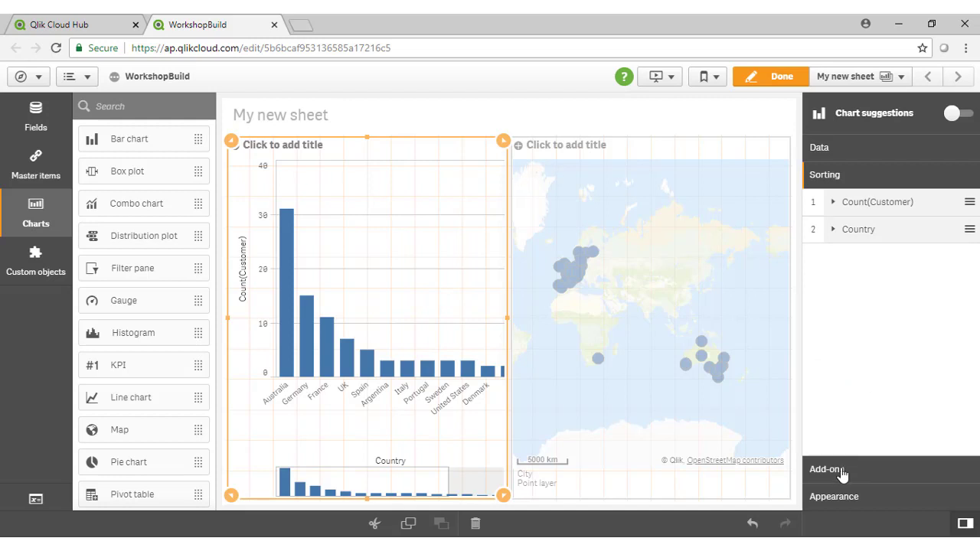
# - Label the bar chart's Count(Customer) measure "No Of Customers"
pyautogui.click(835, 156)
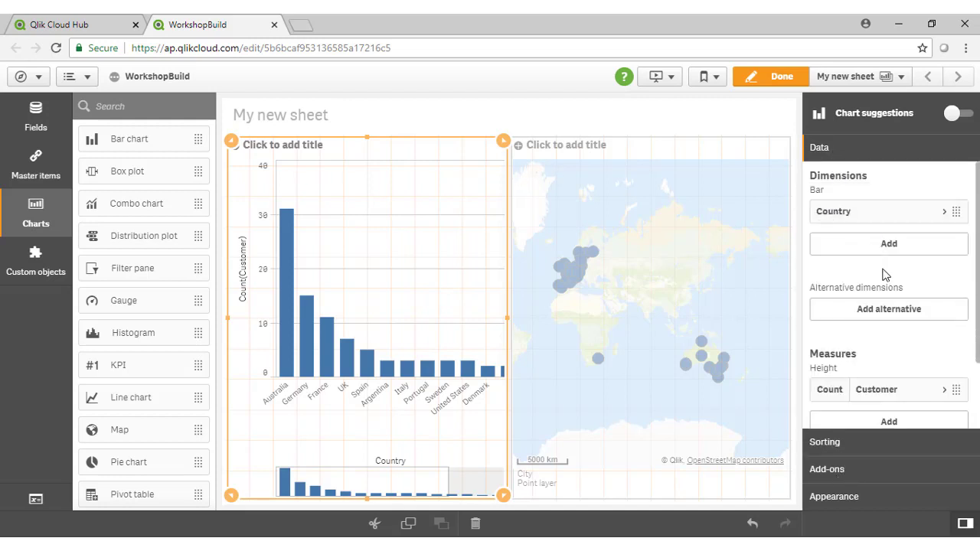
pyautogui.scroll(-1, 909, 337)
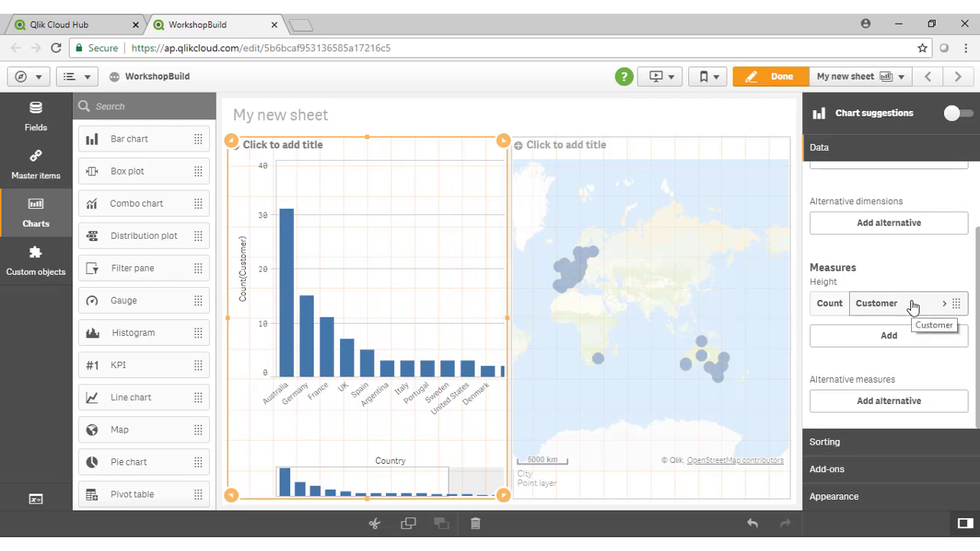
pyautogui.click(912, 303)
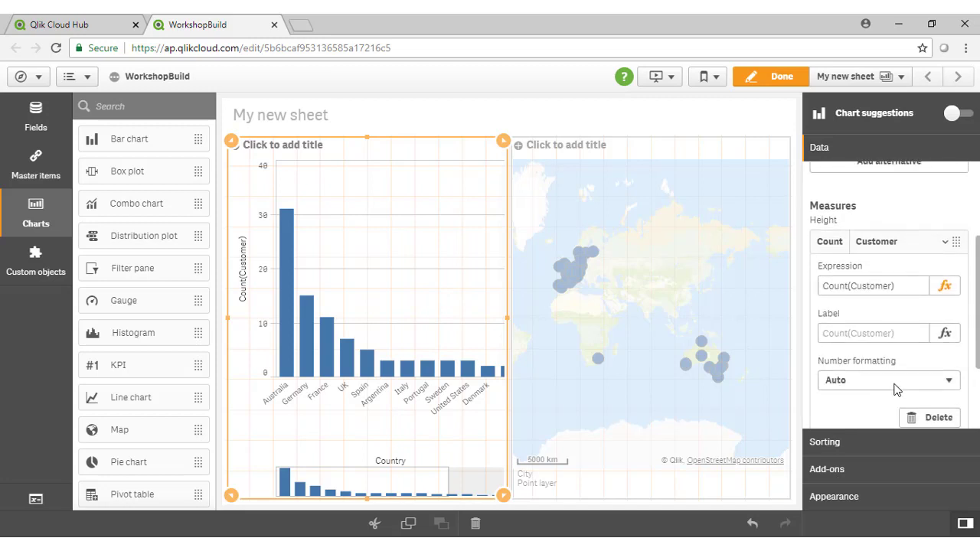
pyautogui.click(905, 327)
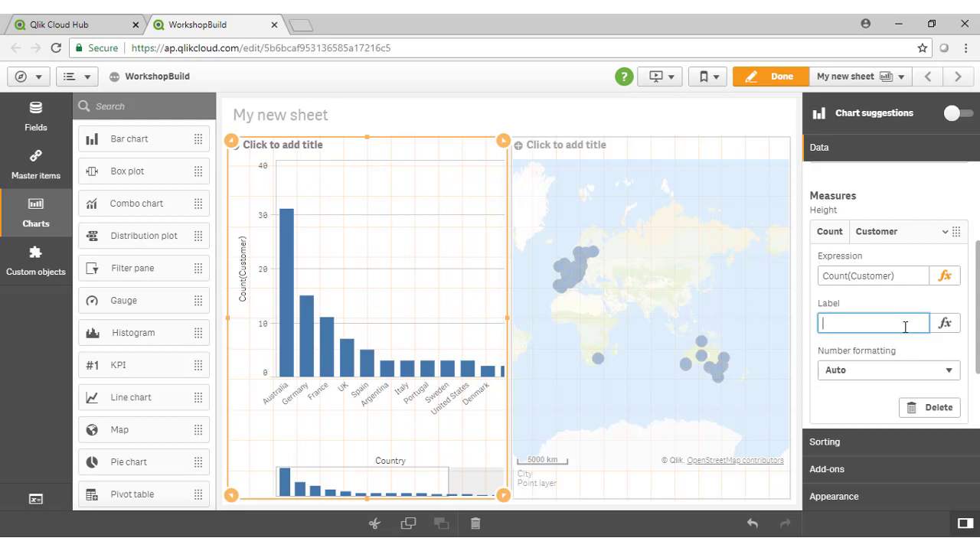
pyautogui.write('No Of Customers')
pyautogui.press('Tab')
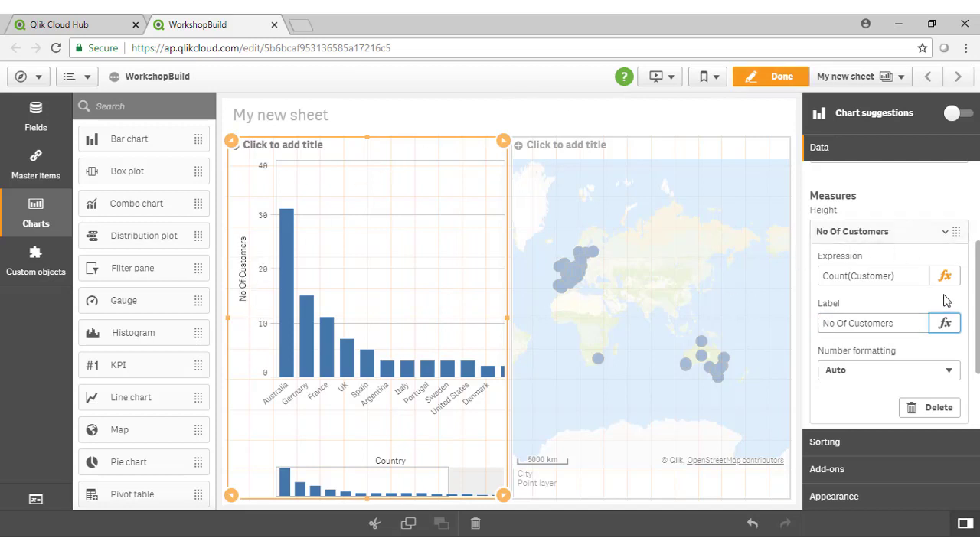
# - Give the bar chart the title "Count of Customers"
pyautogui.scroll(-3, 947, 303)
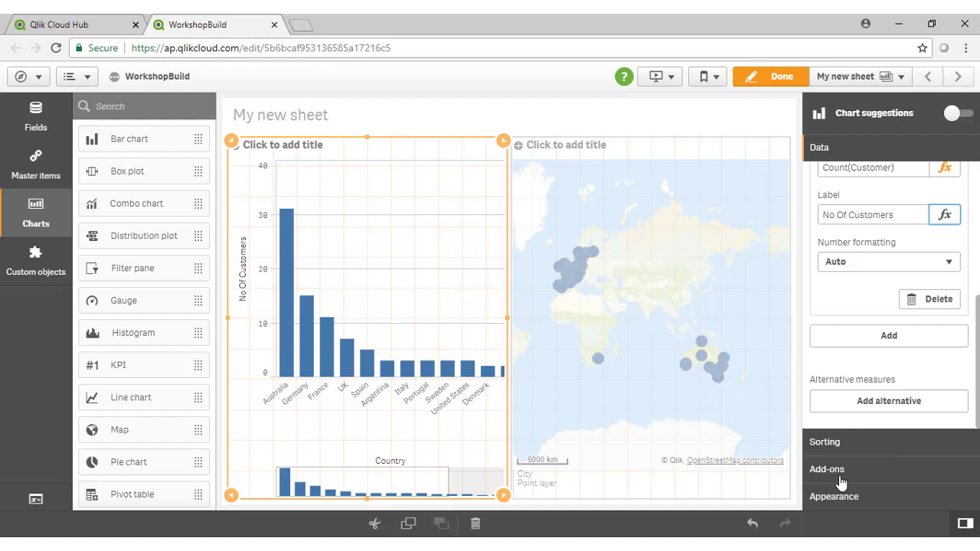
pyautogui.click(849, 498)
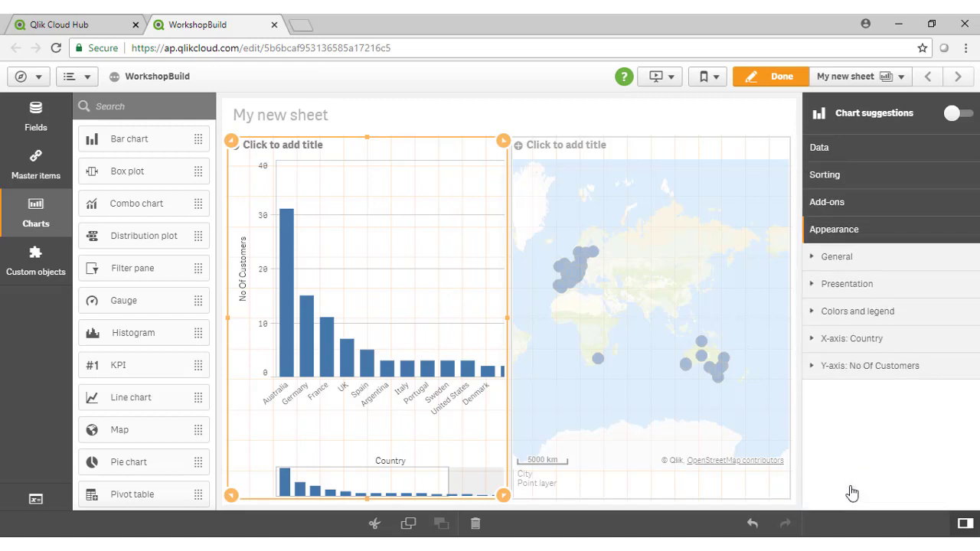
pyautogui.click(877, 261)
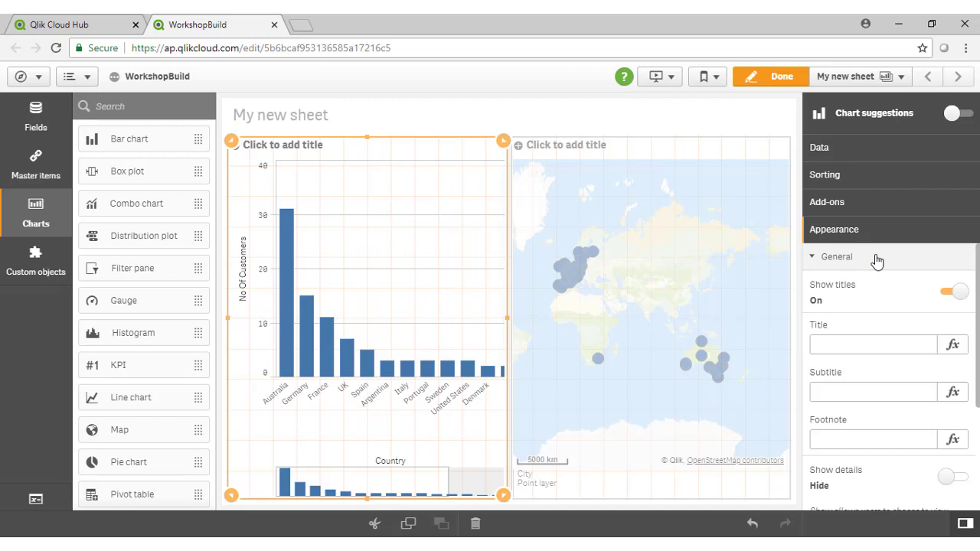
pyautogui.click(889, 344)
pyautogui.click(297, 145)
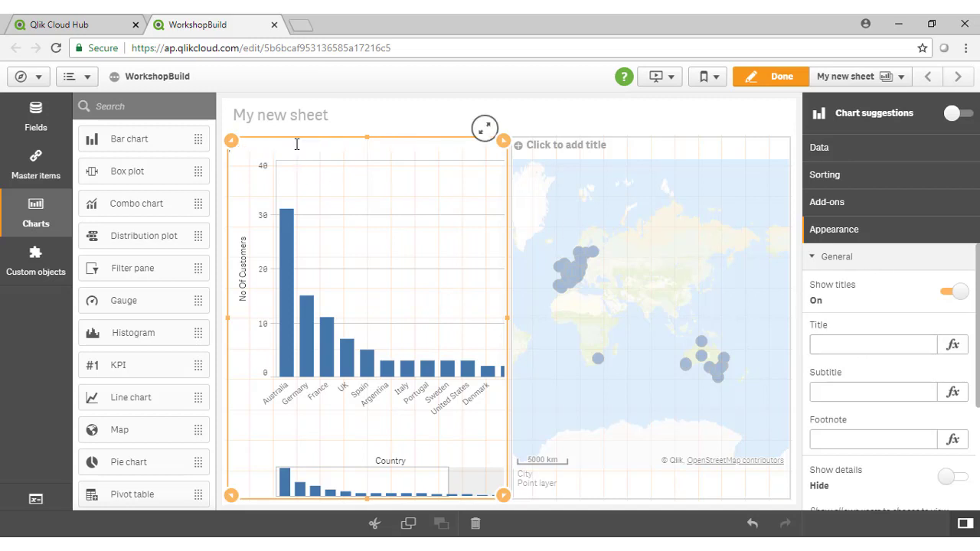
pyautogui.write('Cou nt of Customers')
pyautogui.press('Return')
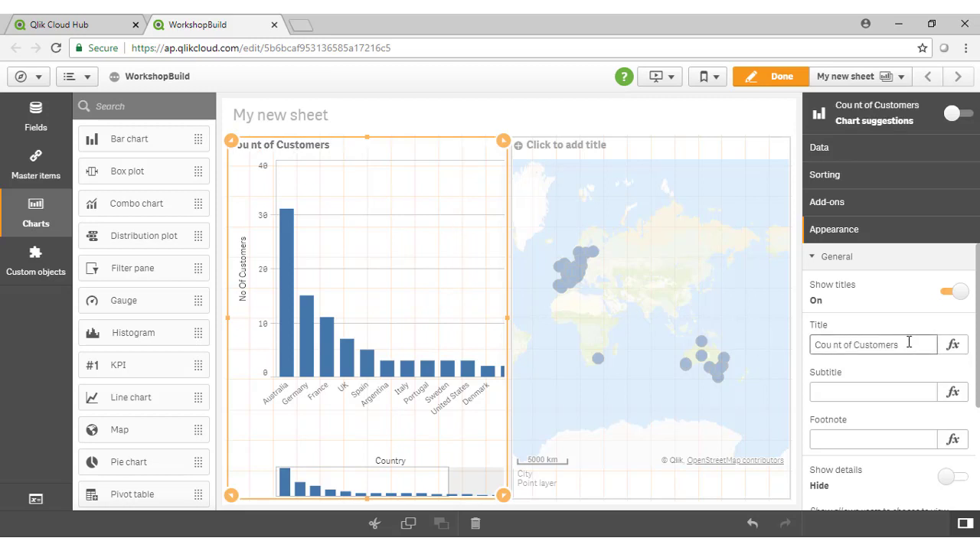
pyautogui.click(836, 344)
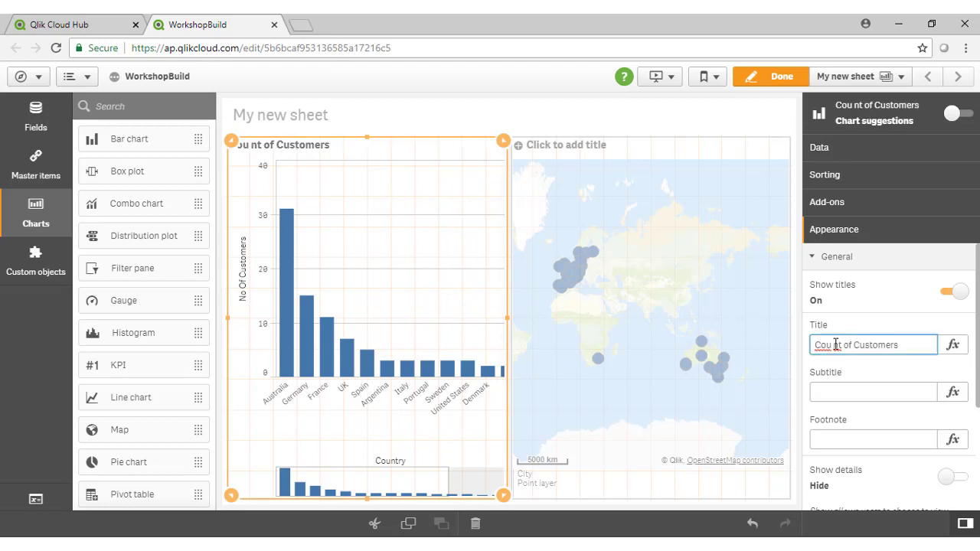
pyautogui.press('BackSpace')
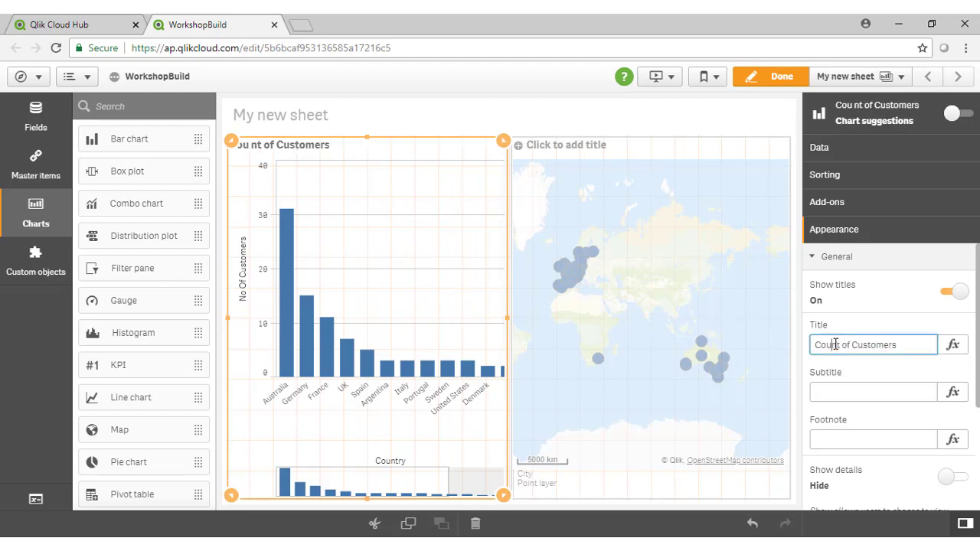
pyautogui.click(840, 395)
pyautogui.press('Tab')
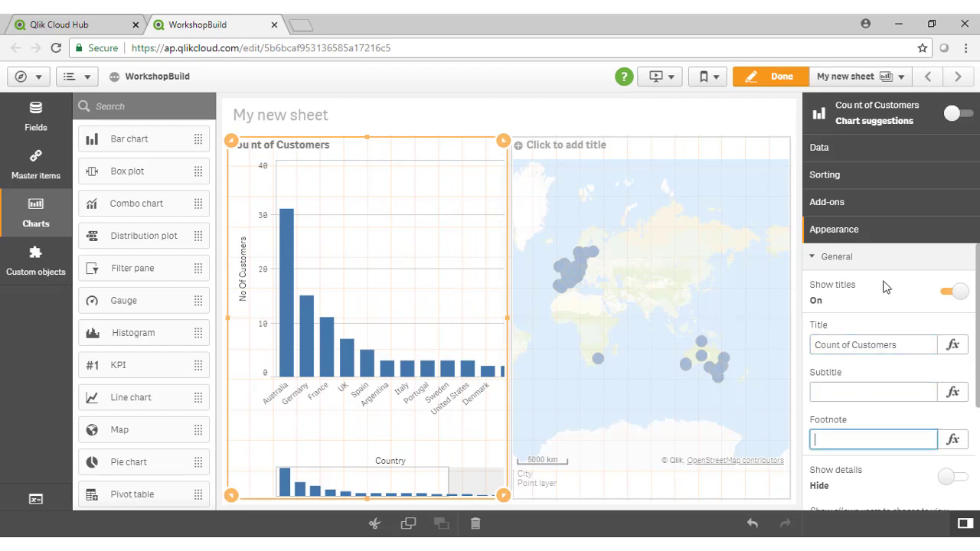
pyautogui.click(846, 264)
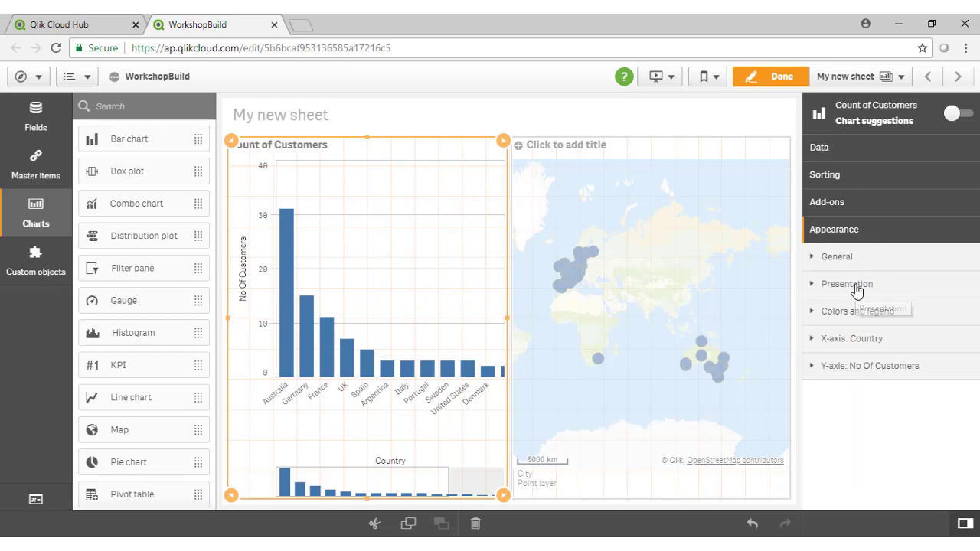
# - Set the bar chart's orientation to horizontal and turn on its value labels
pyautogui.click(856, 290)
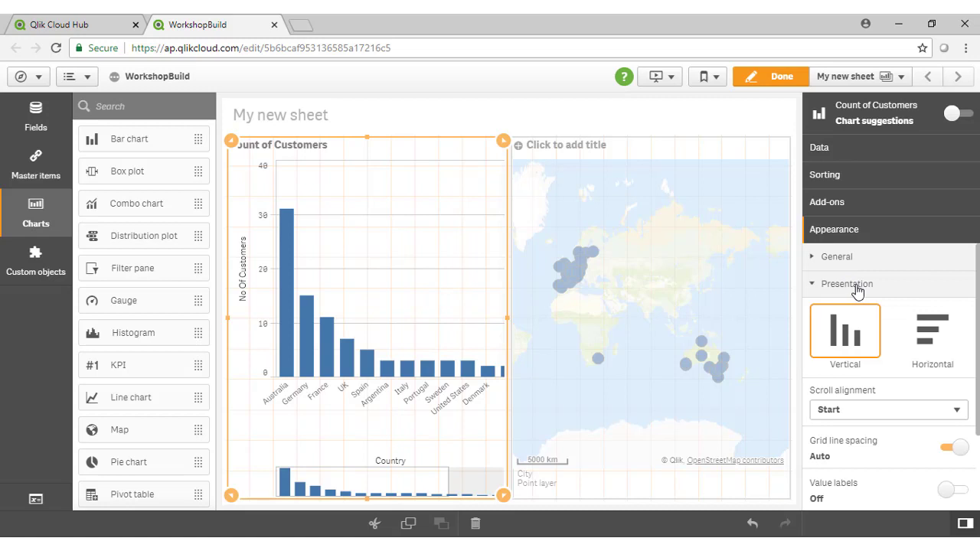
pyautogui.click(936, 334)
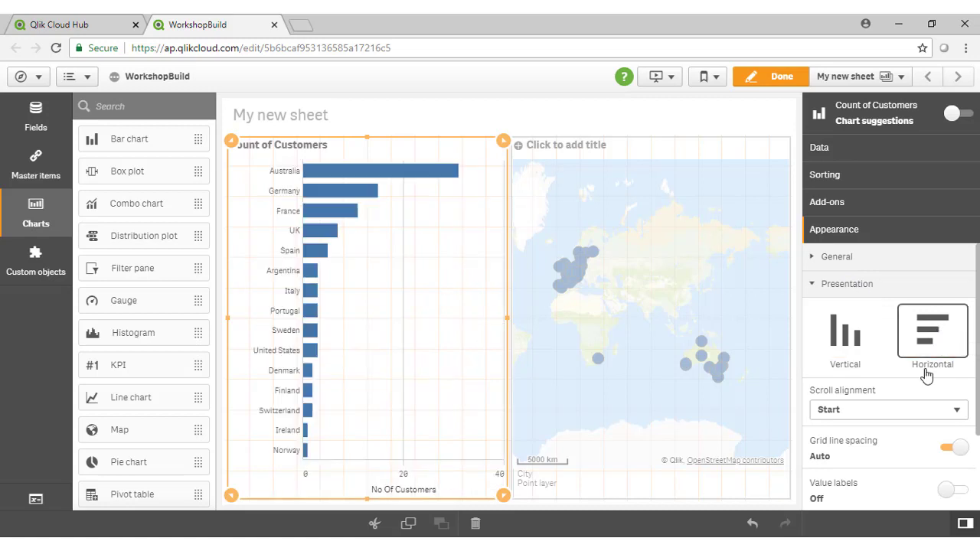
pyautogui.scroll(-2, 918, 470)
pyautogui.click(948, 420)
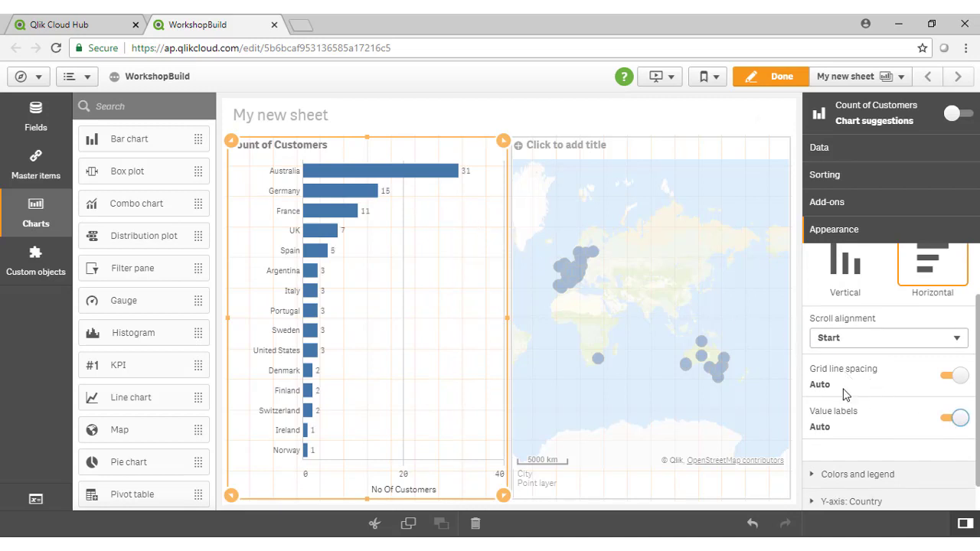
pyautogui.scroll(2, 845, 394)
pyautogui.click(847, 284)
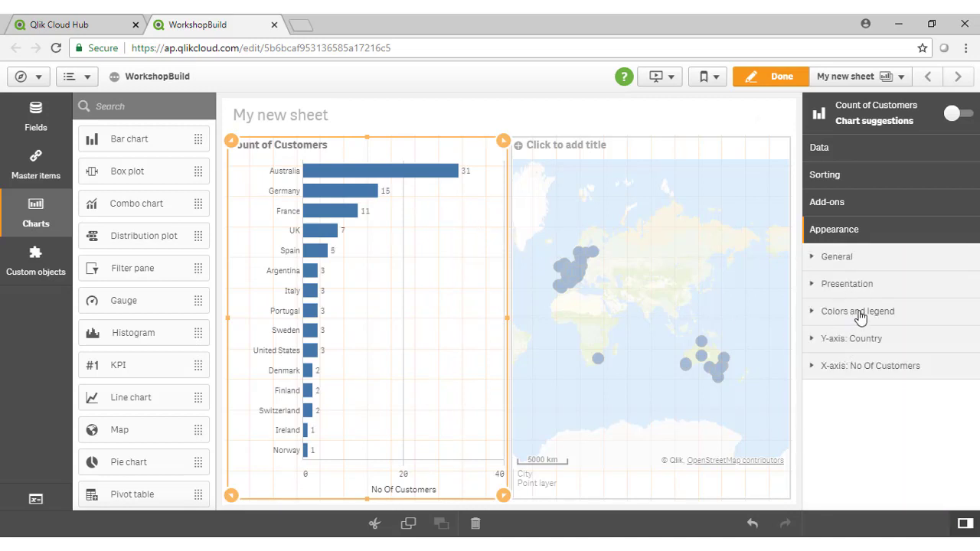
# - Switch the bar chart from automatic to custom colors and color the bars by measure
pyautogui.click(857, 312)
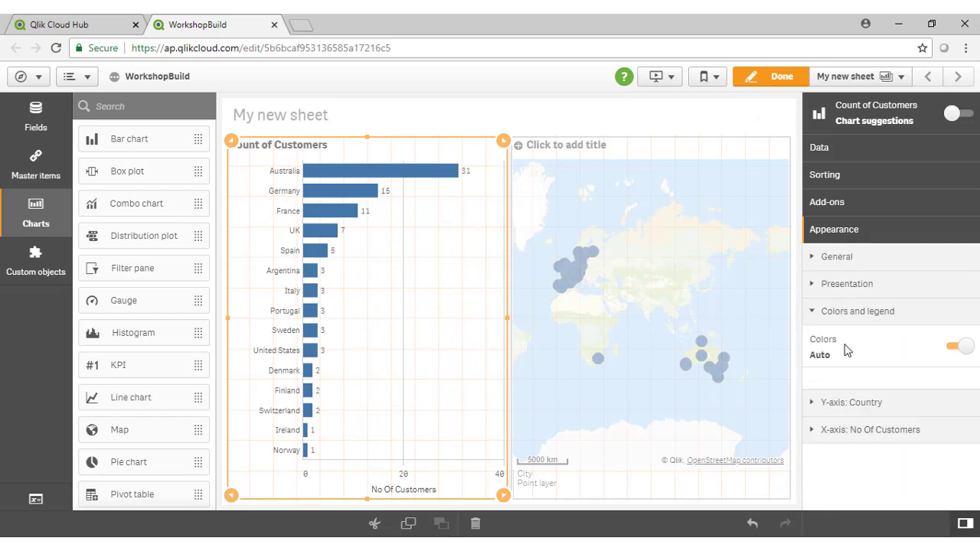
pyautogui.click(962, 347)
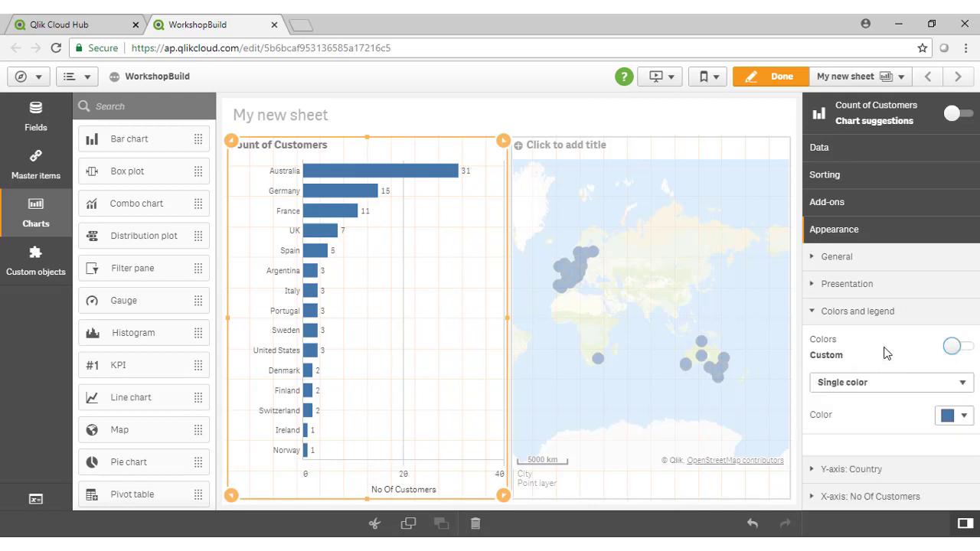
pyautogui.click(902, 388)
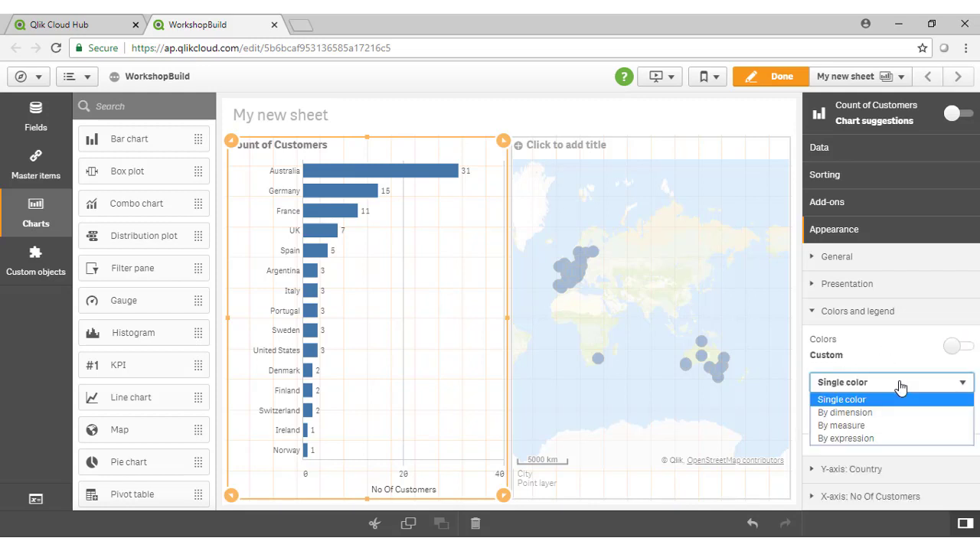
pyautogui.click(885, 427)
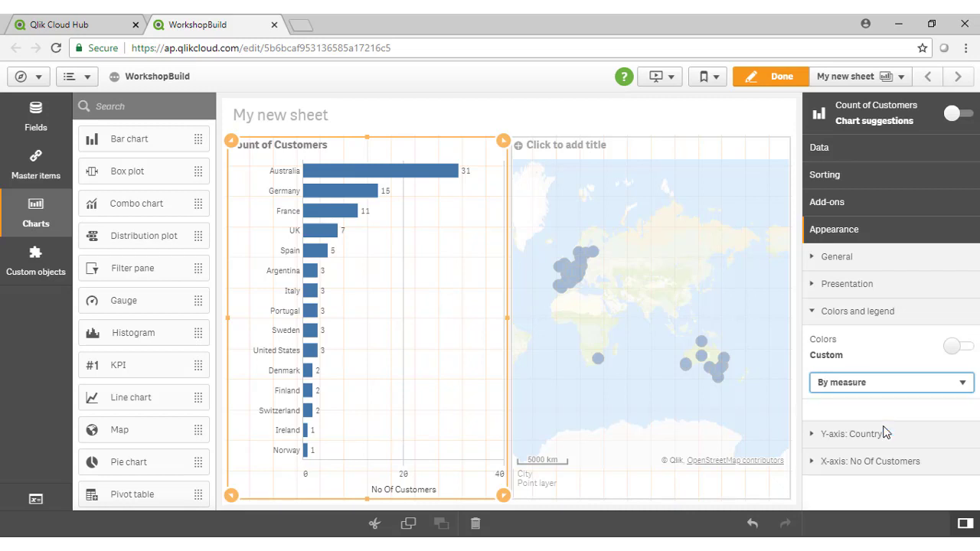
# - Apply the Sequential classes color scheme to the bar chart
pyautogui.scroll(-1, 891, 414)
pyautogui.scroll(-1, 889, 410)
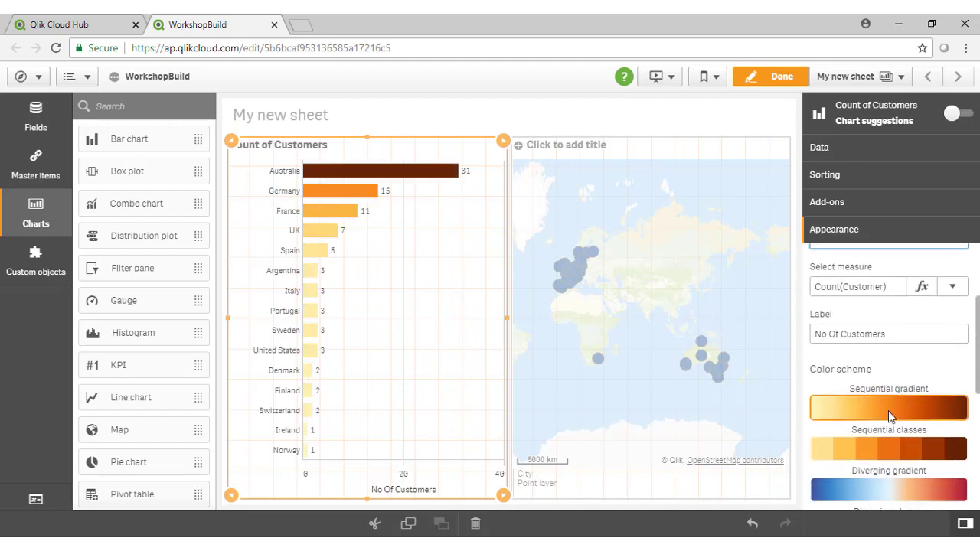
pyautogui.scroll(-1, 917, 383)
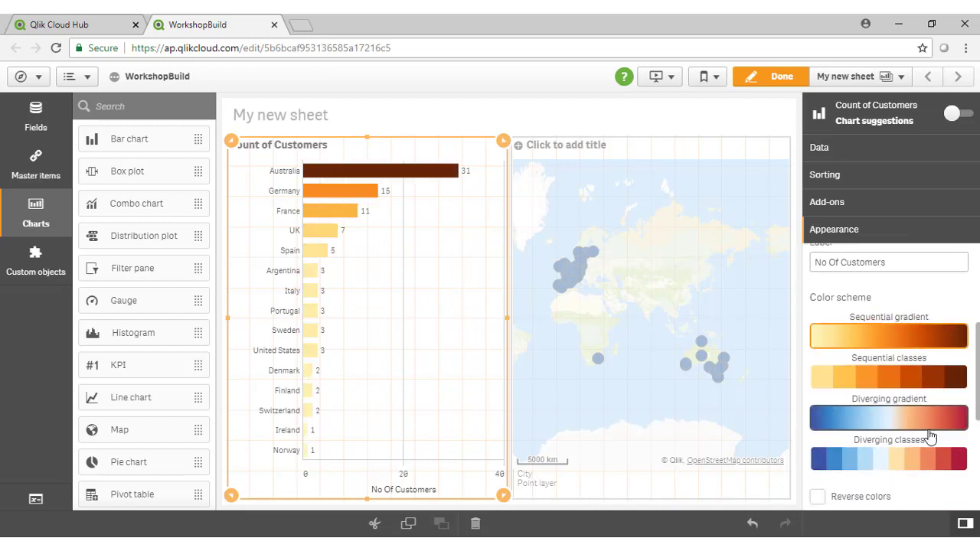
pyautogui.scroll(1, 929, 434)
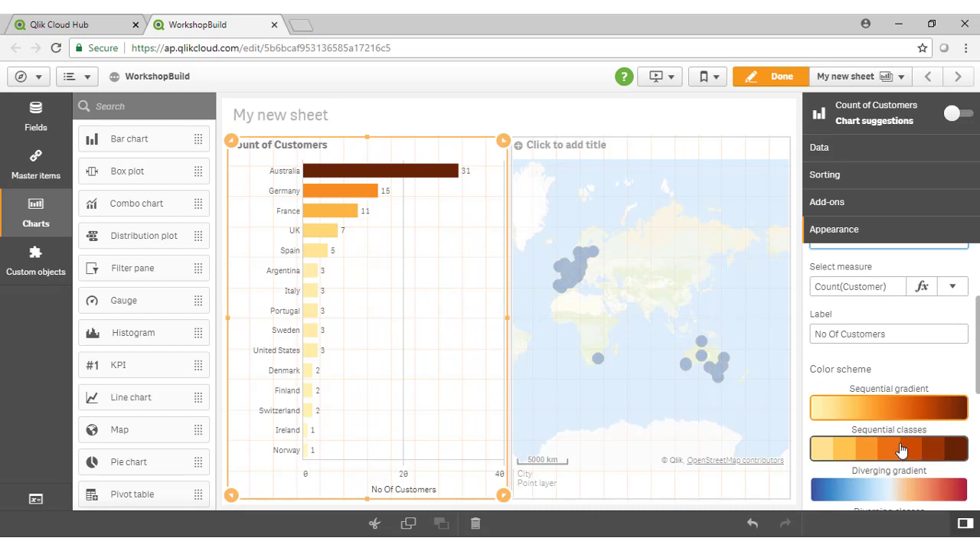
pyautogui.click(932, 449)
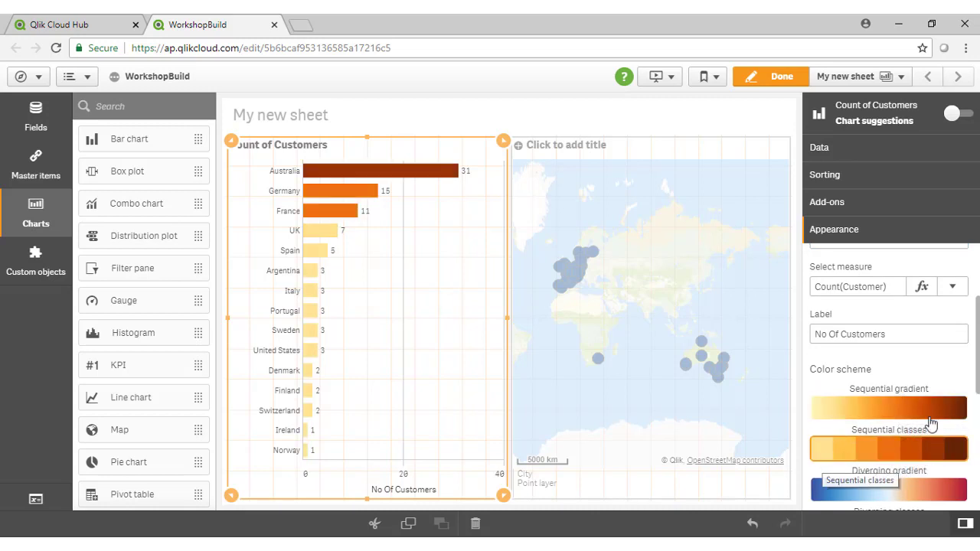
pyautogui.scroll(2, 911, 381)
pyautogui.scroll(1, 913, 383)
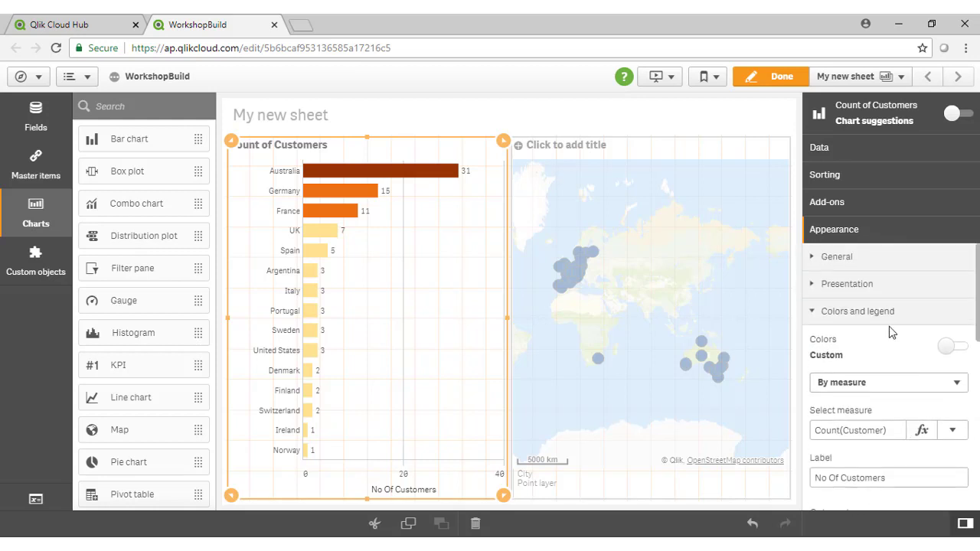
pyautogui.click(904, 311)
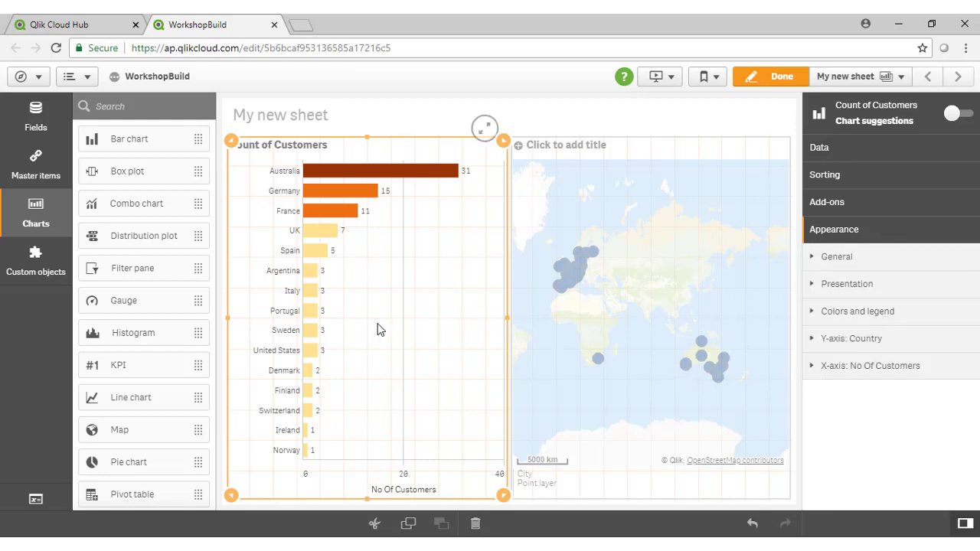
# - Finish editing the sheet and open the data manager
pyautogui.click(783, 78)
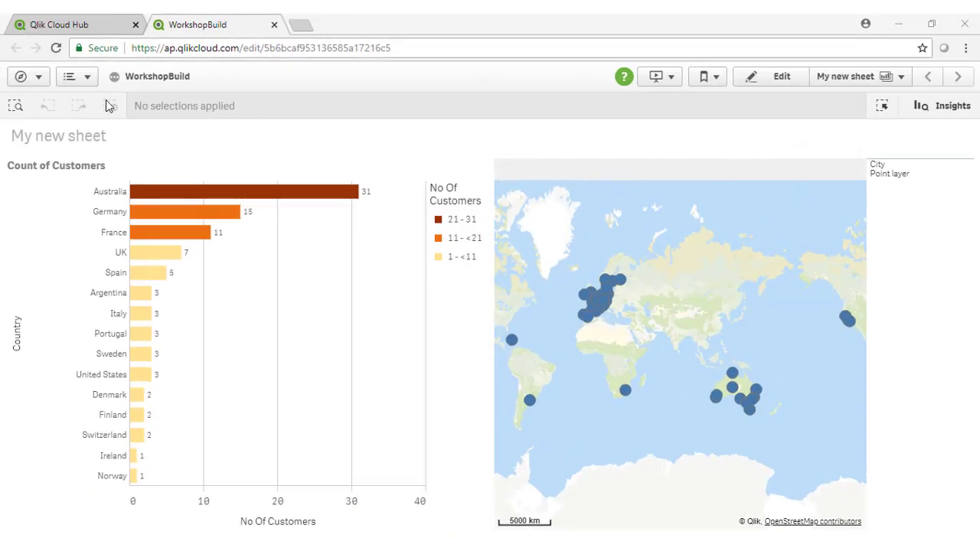
pyautogui.click(40, 79)
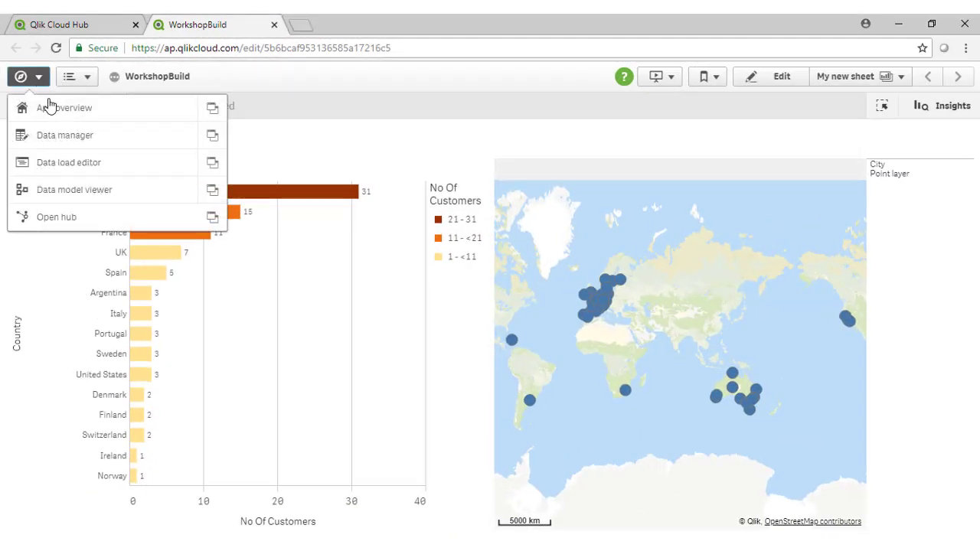
pyautogui.click(70, 137)
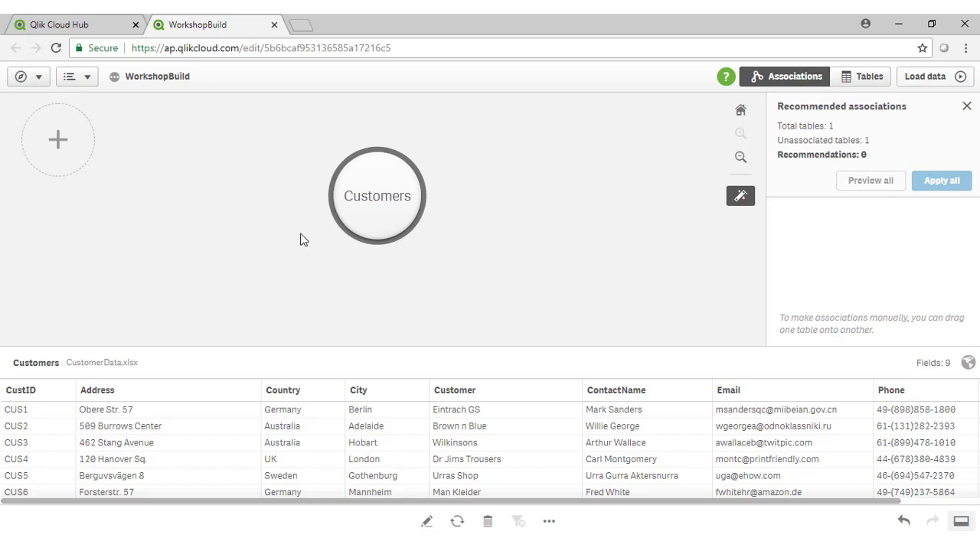
# - Start adding data to the app and choose FurtherData.xlsx from the uploaded data files
pyautogui.click(59, 141)
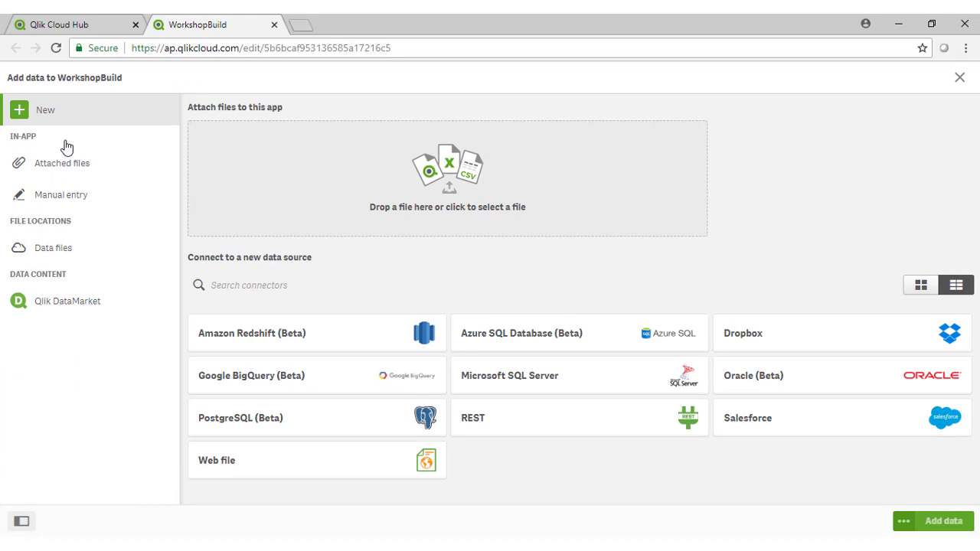
pyautogui.click(53, 255)
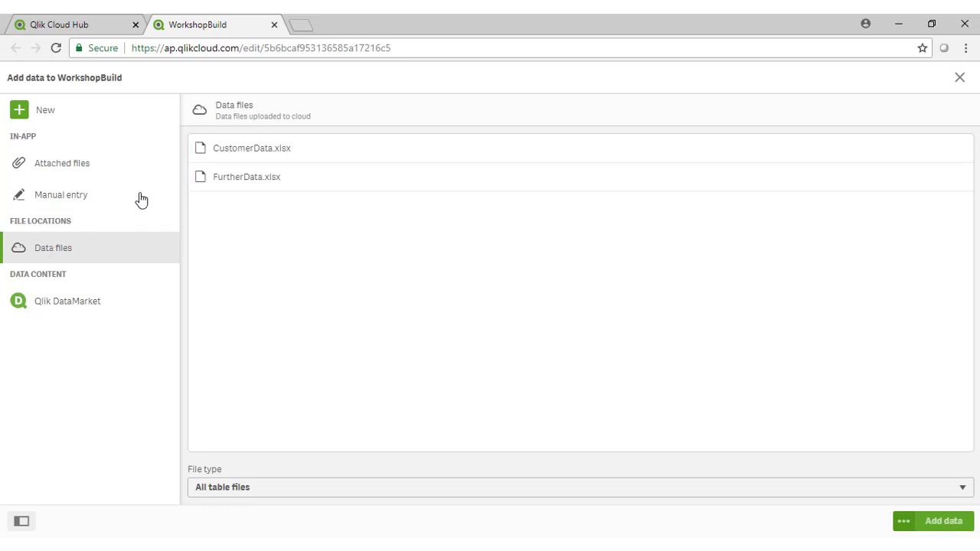
pyautogui.click(271, 182)
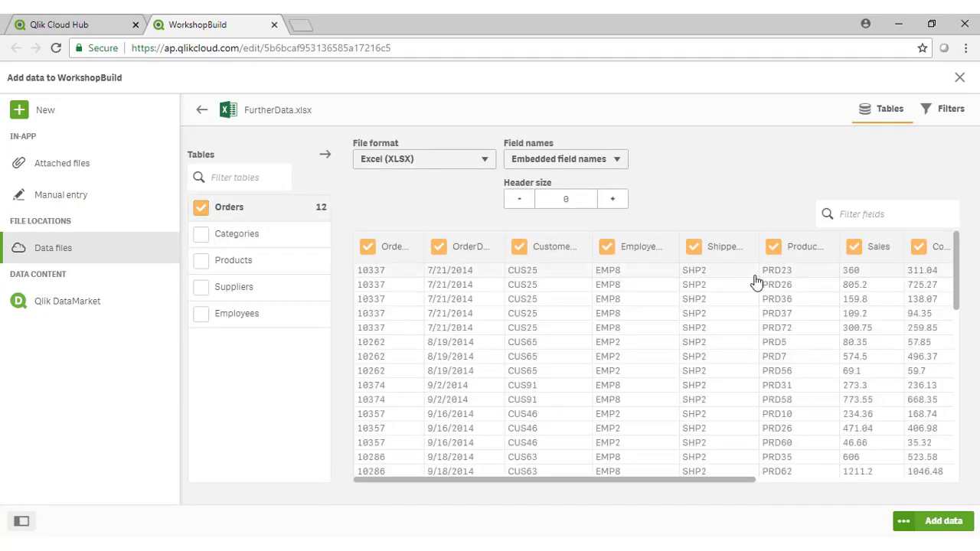
# - Include the Categories, Products and Suppliers tables in the selection alongside Orders
pyautogui.click(212, 237)
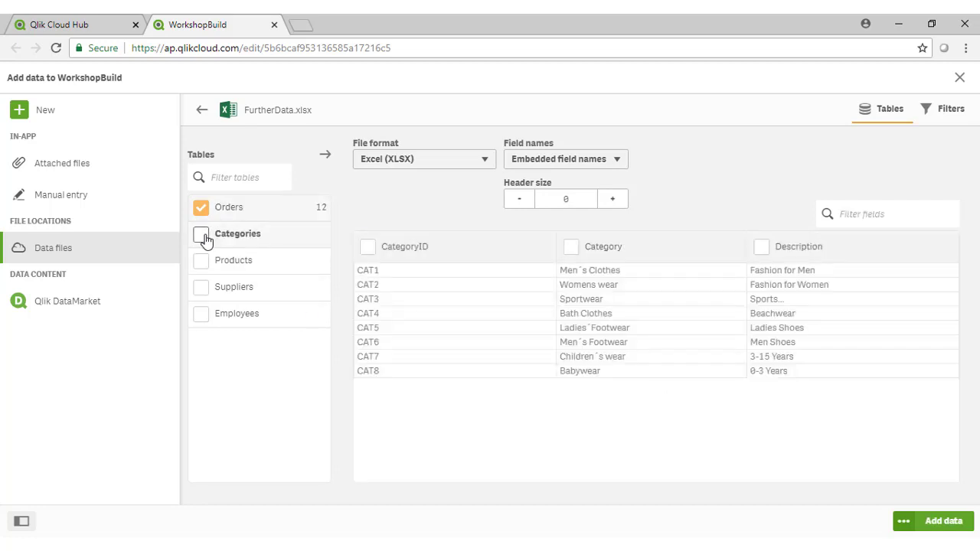
pyautogui.click(201, 236)
pyautogui.click(202, 263)
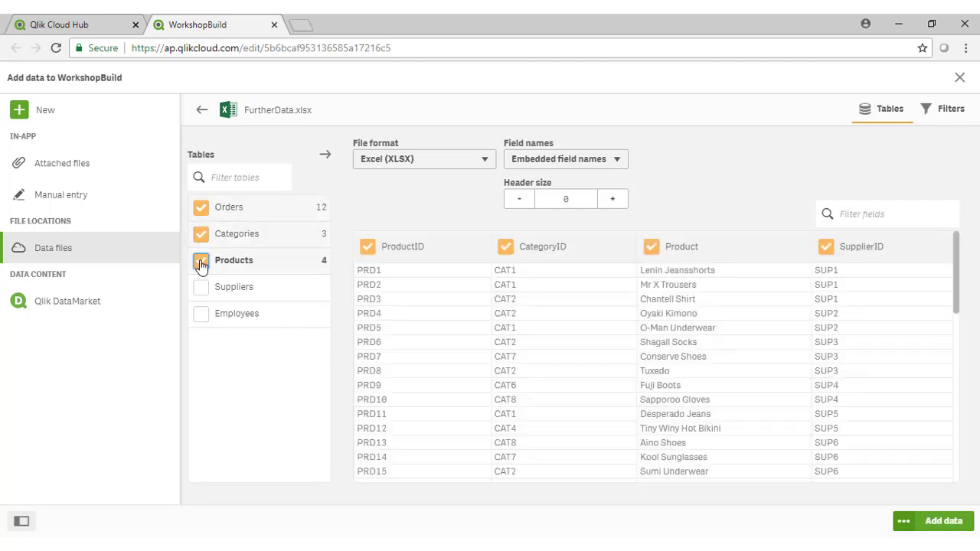
pyautogui.click(198, 294)
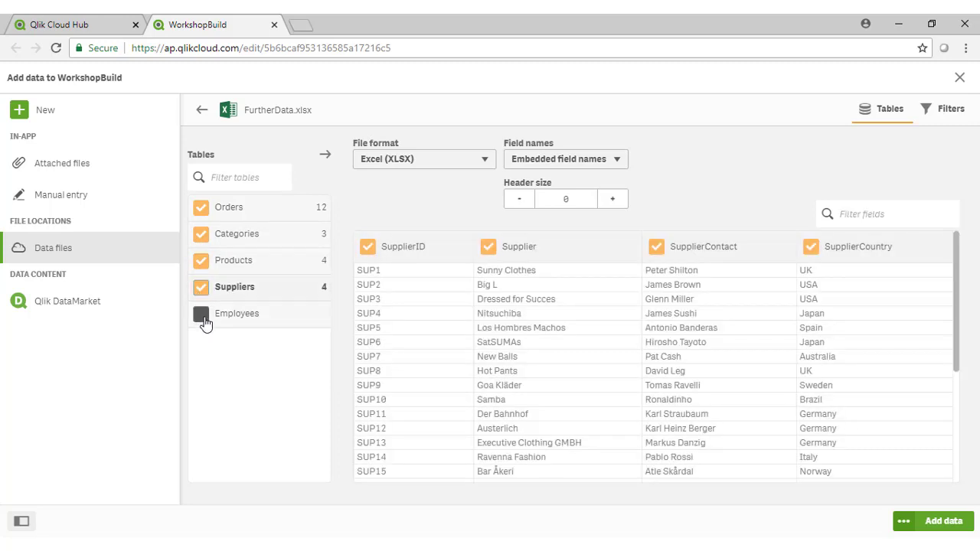
# - Include the Employees table without its Hire Date field and add all selected tables to the app
pyautogui.click(202, 317)
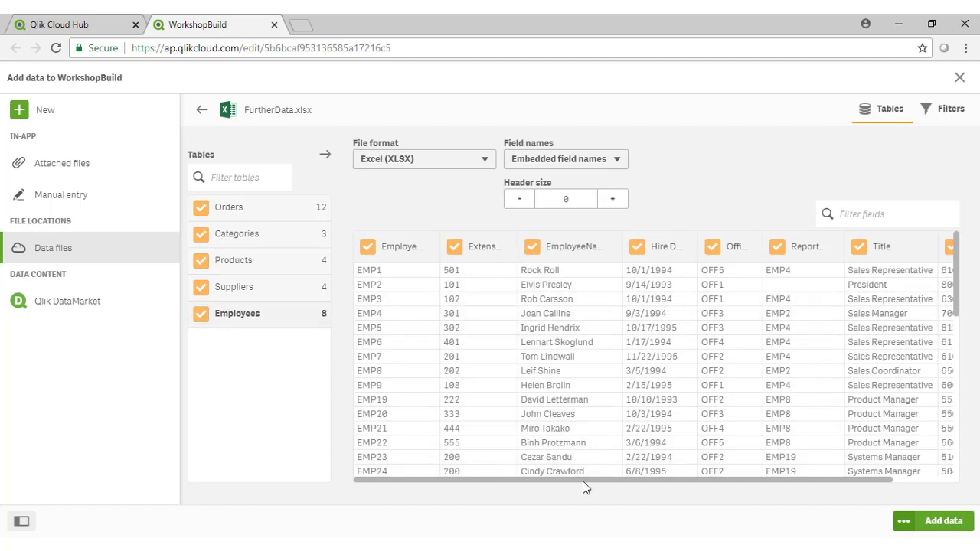
pyautogui.moveTo(583, 483); pyautogui.dragTo(641, 497)
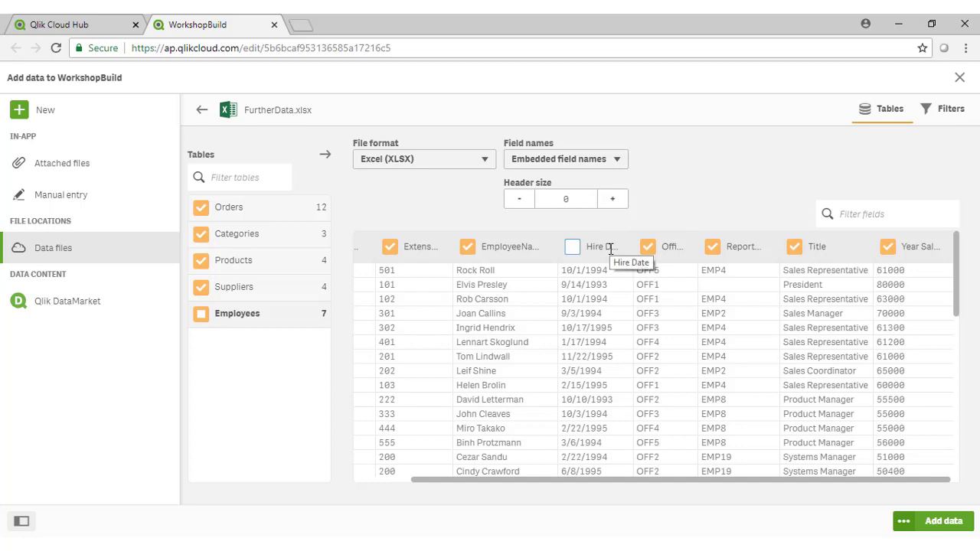
pyautogui.click(945, 522)
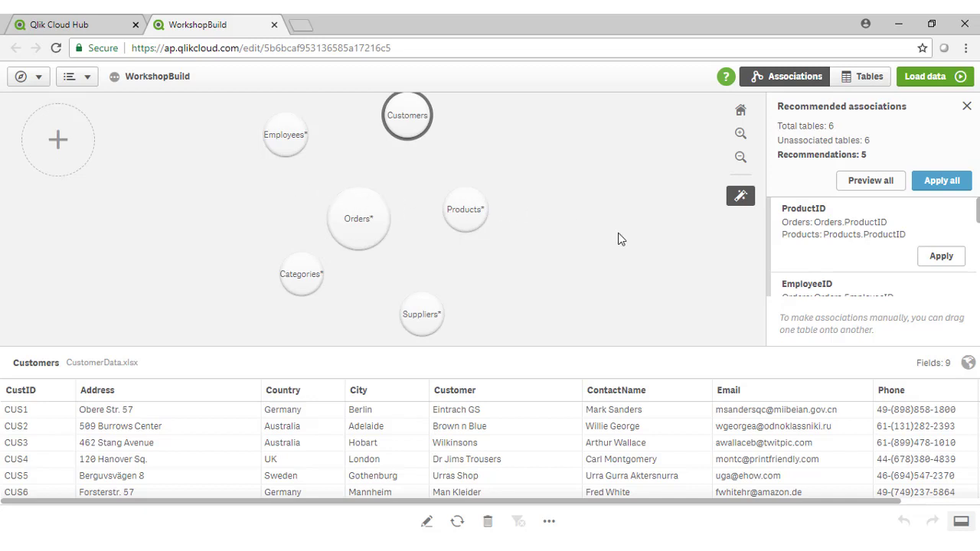
# - Preview the recommended ProductID and CustID-CustomerID associations and apply all recommended associations
pyautogui.scroll(-4, 843, 239)
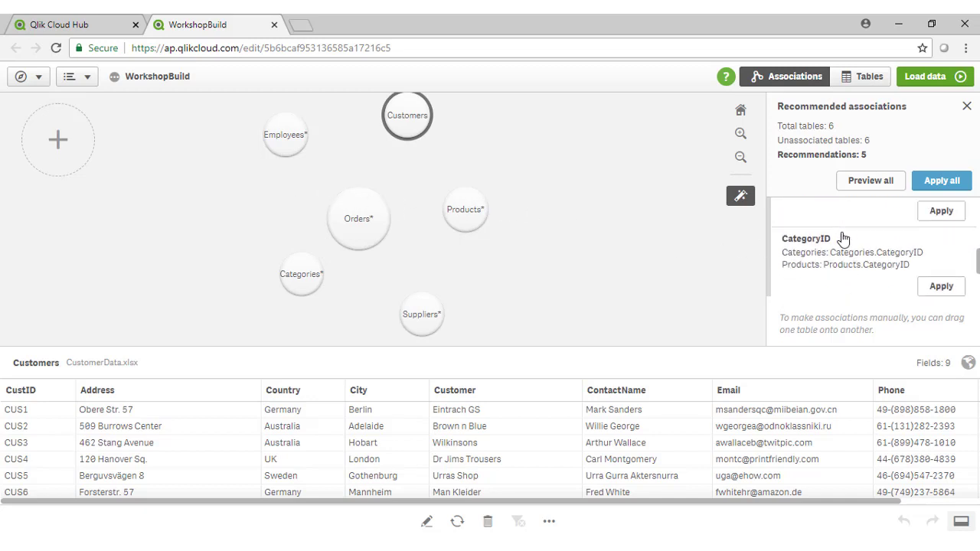
pyautogui.scroll(4, 842, 239)
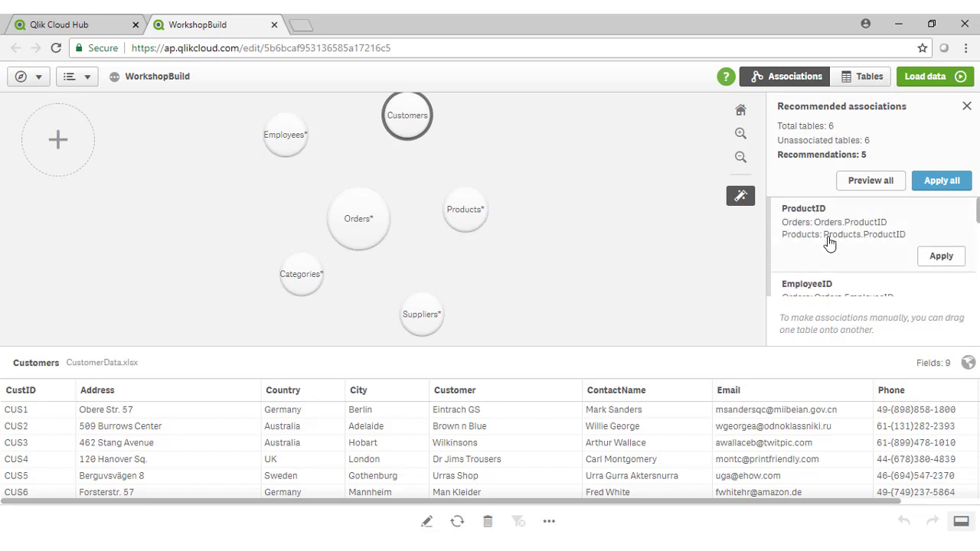
pyautogui.click(853, 248)
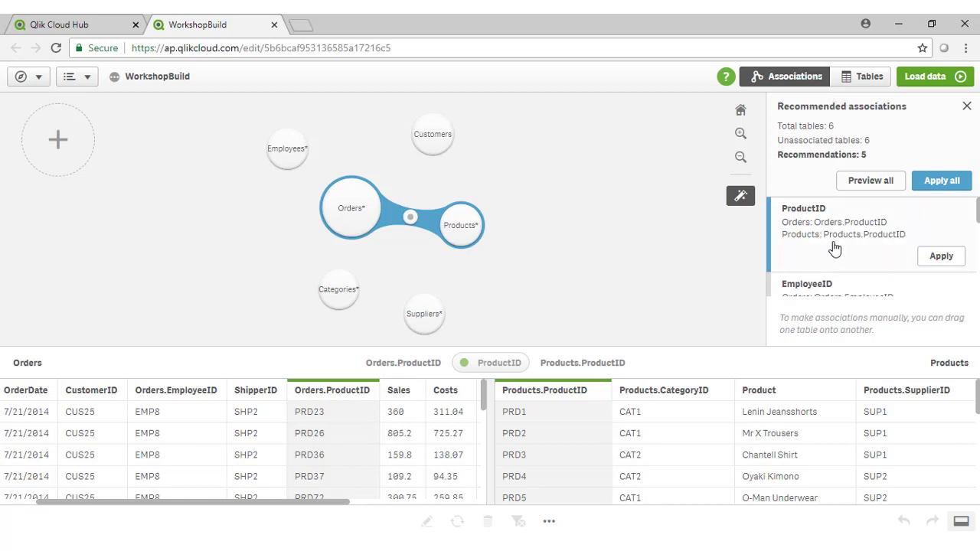
pyautogui.scroll(-2, 833, 248)
pyautogui.scroll(-1, 835, 247)
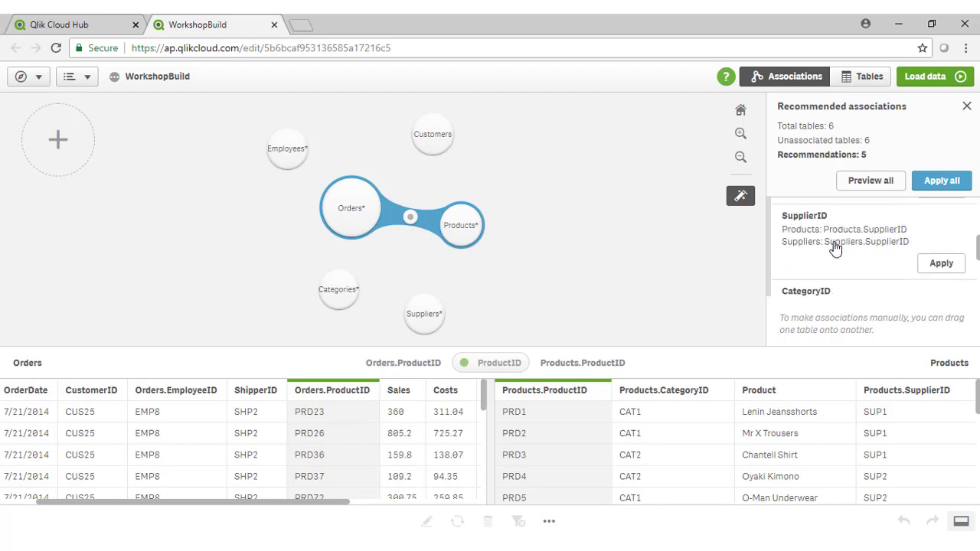
pyautogui.scroll(-2, 836, 247)
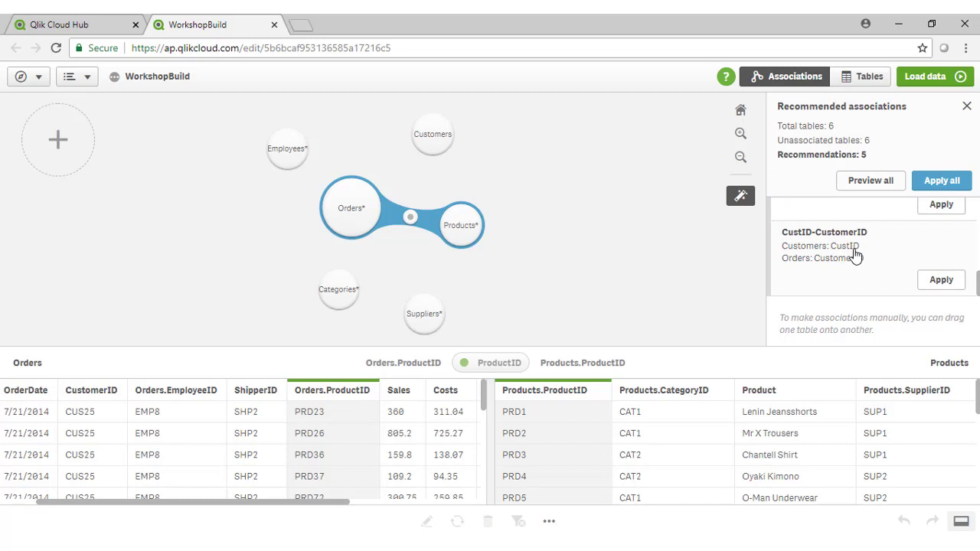
pyautogui.click(855, 255)
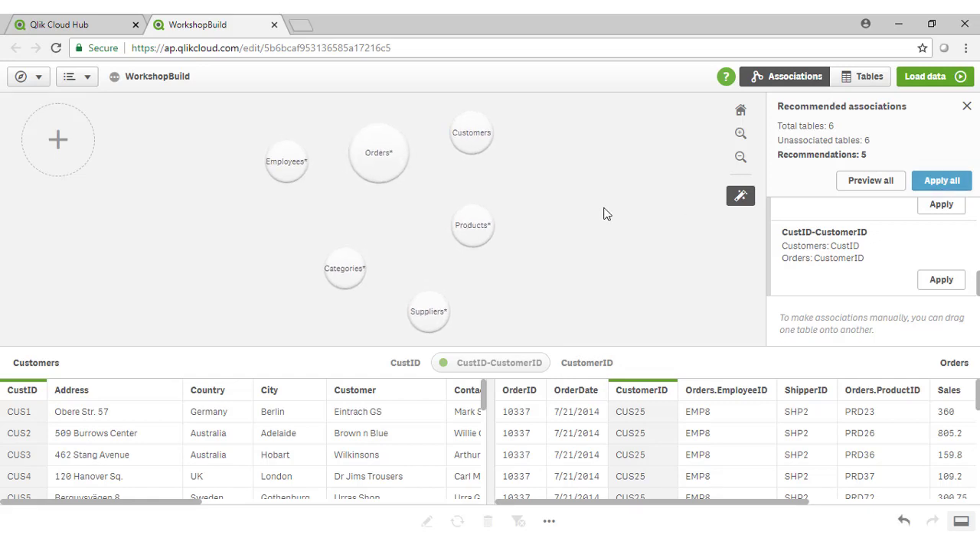
pyautogui.click(933, 180)
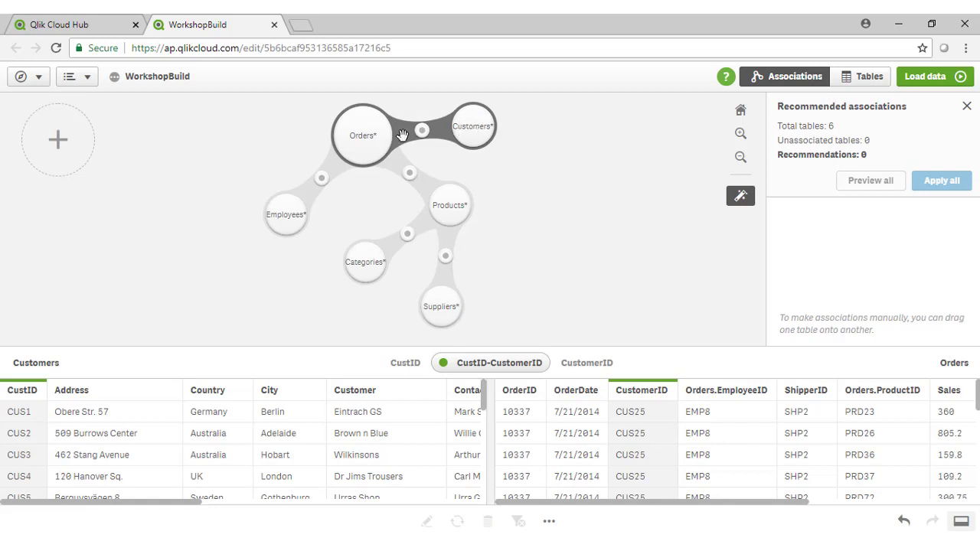
# - Detach the Customers and Employees tables from Orders and manually associate both with Orders again
pyautogui.moveTo(473, 129); pyautogui.dragTo(593, 141)
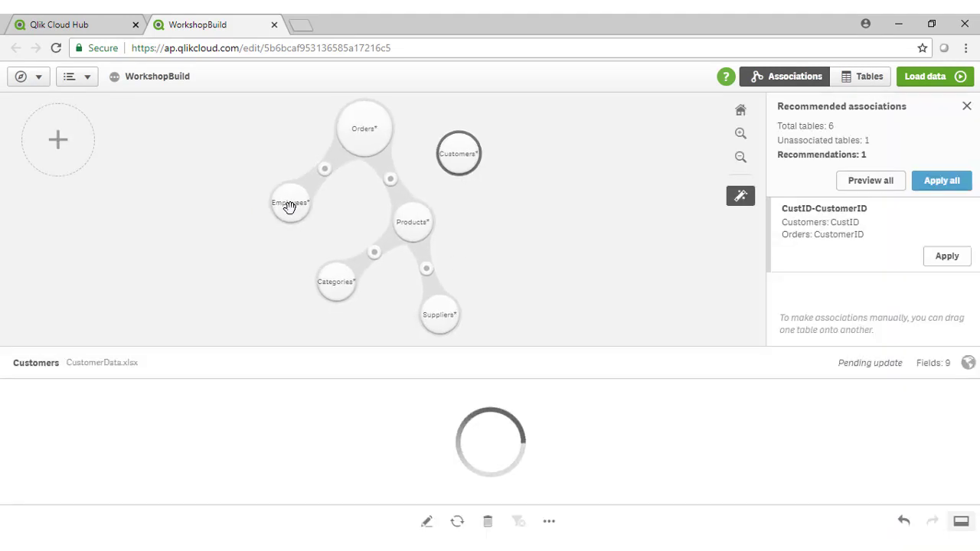
pyautogui.moveTo(291, 206); pyautogui.dragTo(163, 247)
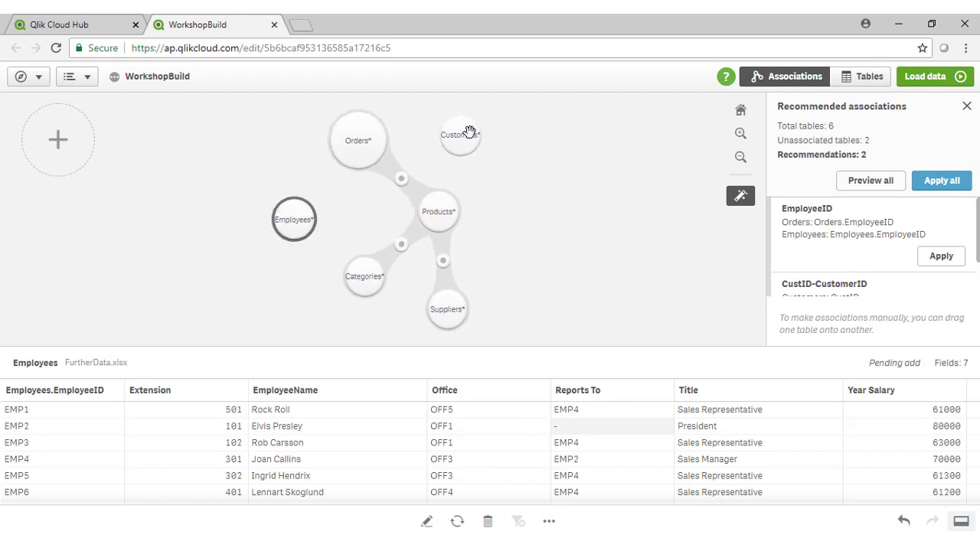
pyautogui.moveTo(457, 134); pyautogui.dragTo(384, 136)
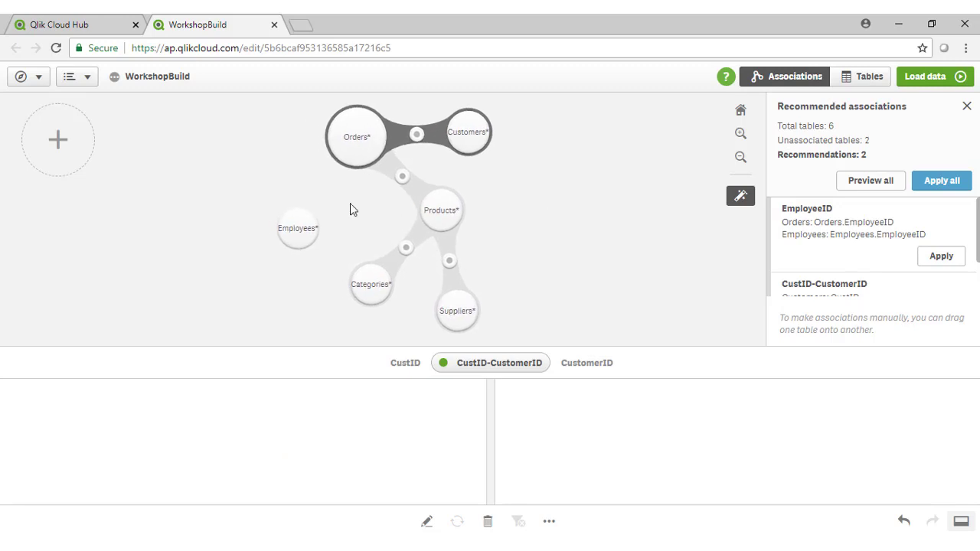
pyautogui.moveTo(300, 225); pyautogui.dragTo(275, 194)
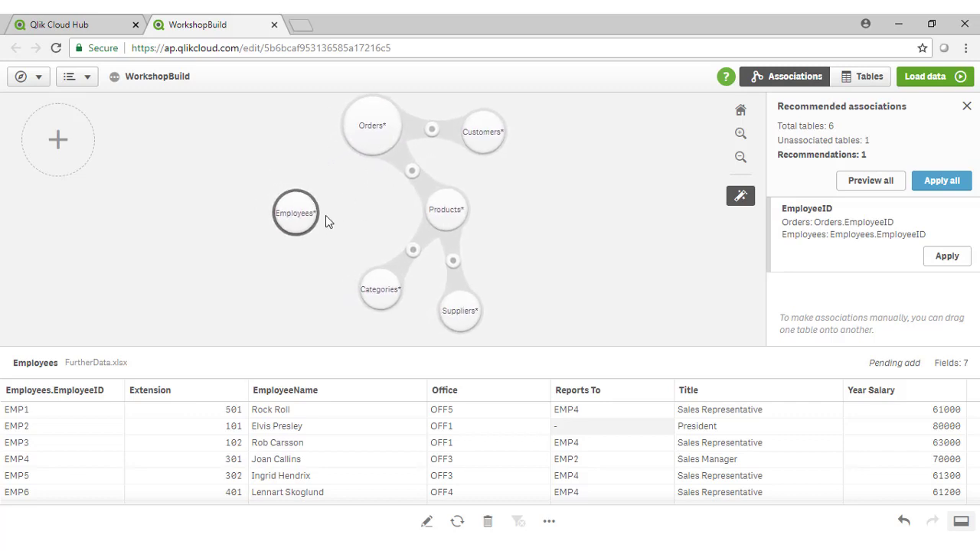
pyautogui.moveTo(296, 219); pyautogui.dragTo(333, 148)
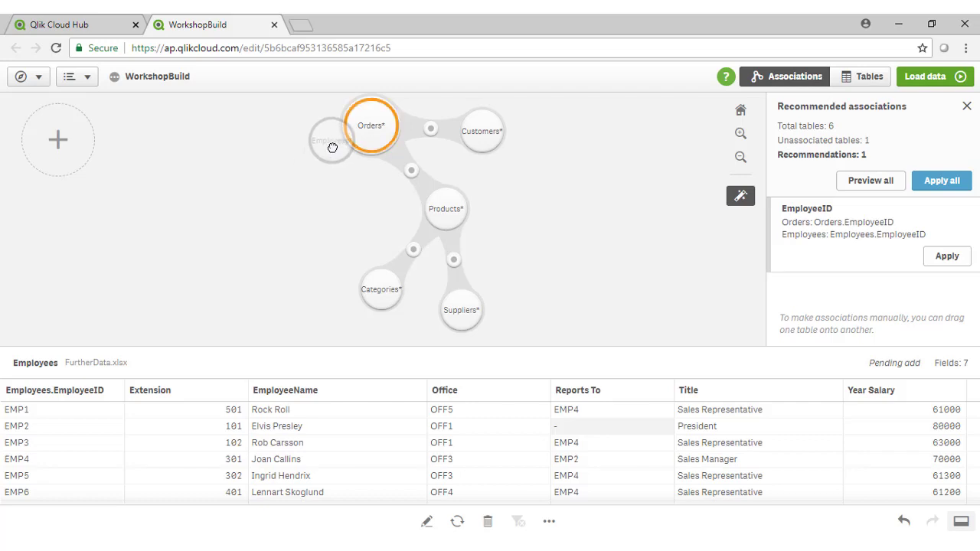
pyautogui.moveTo(327, 173); pyautogui.dragTo(287, 207)
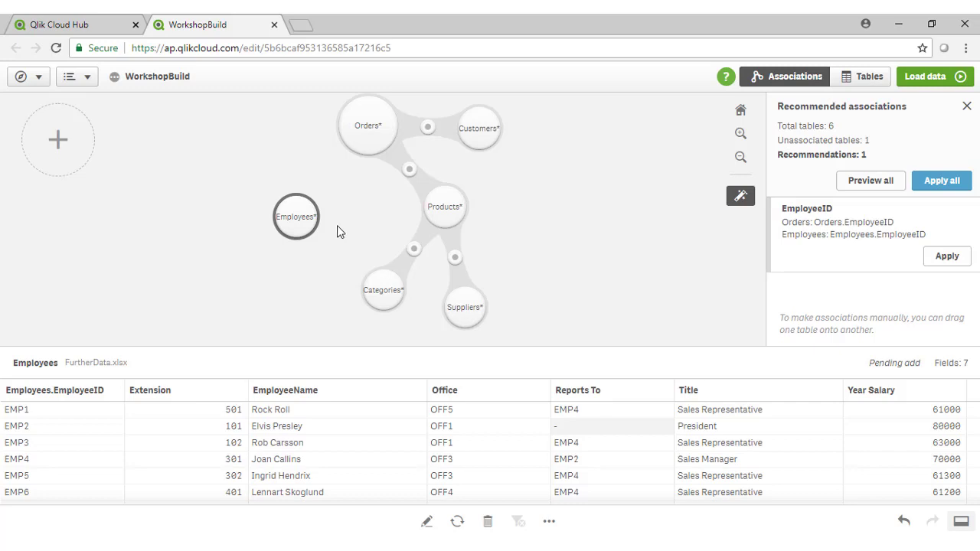
pyautogui.moveTo(288, 223); pyautogui.dragTo(332, 158)
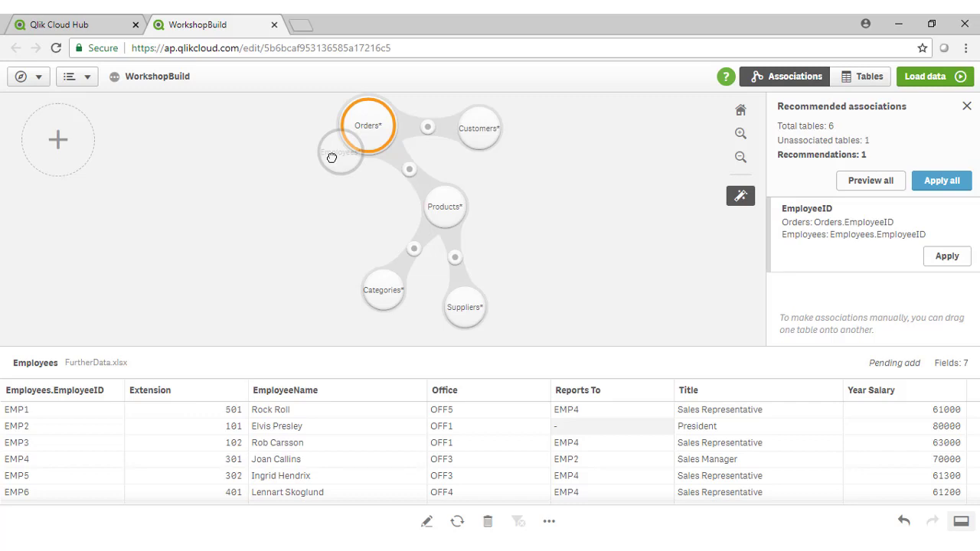
pyautogui.moveTo(332, 157); pyautogui.dragTo(332, 157)
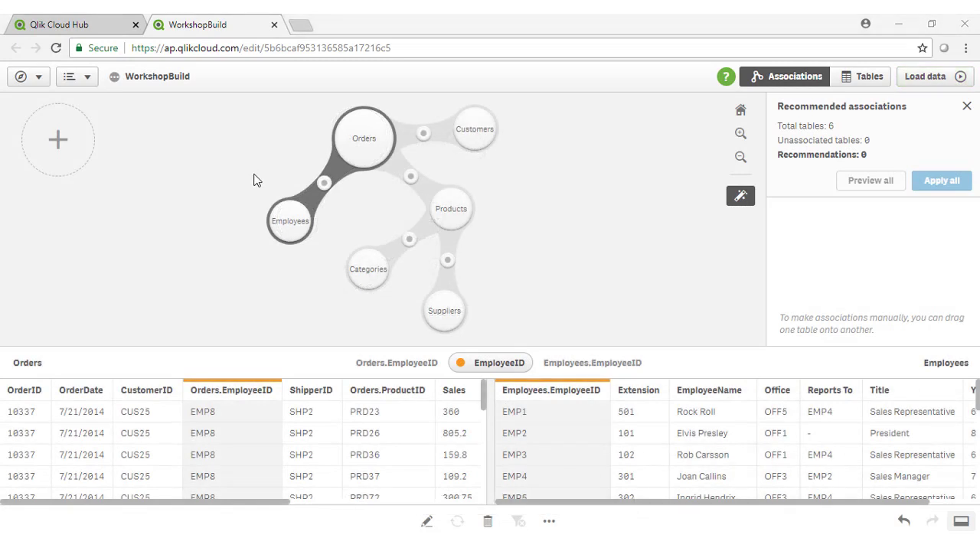
# - Break and re-create the Employees–Orders association, and try a custom association between the Office and CustomerID fields
pyautogui.moveTo(283, 221); pyautogui.dragTo(177, 249)
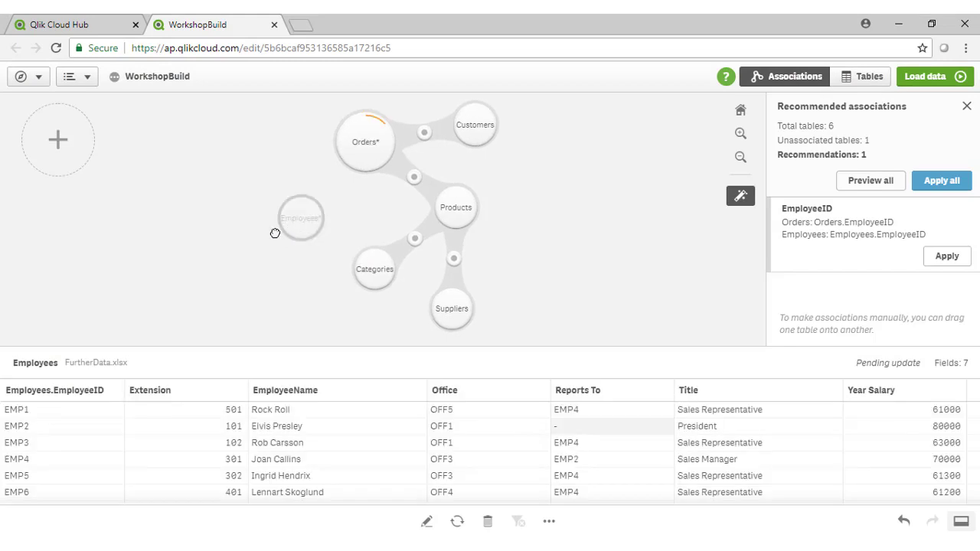
pyautogui.moveTo(275, 233); pyautogui.dragTo(336, 160)
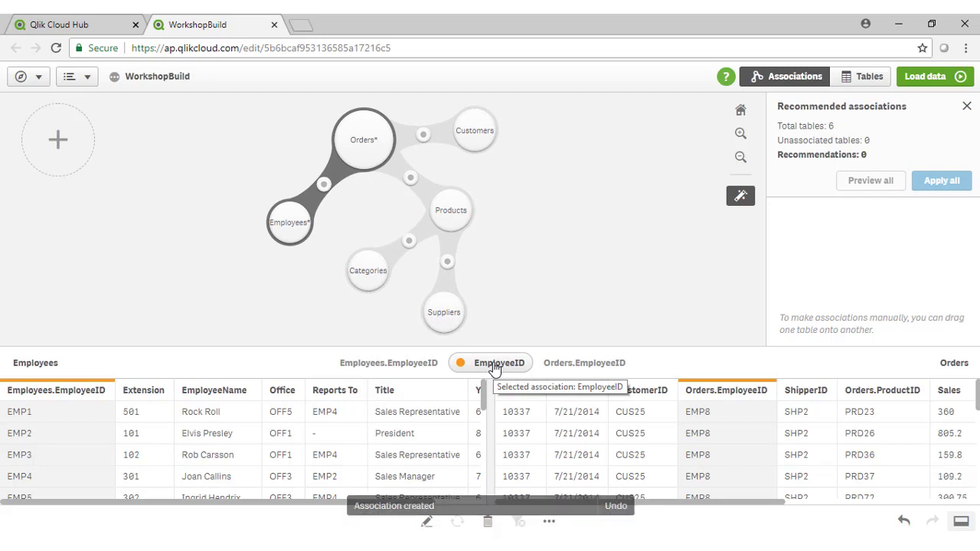
pyautogui.click(495, 366)
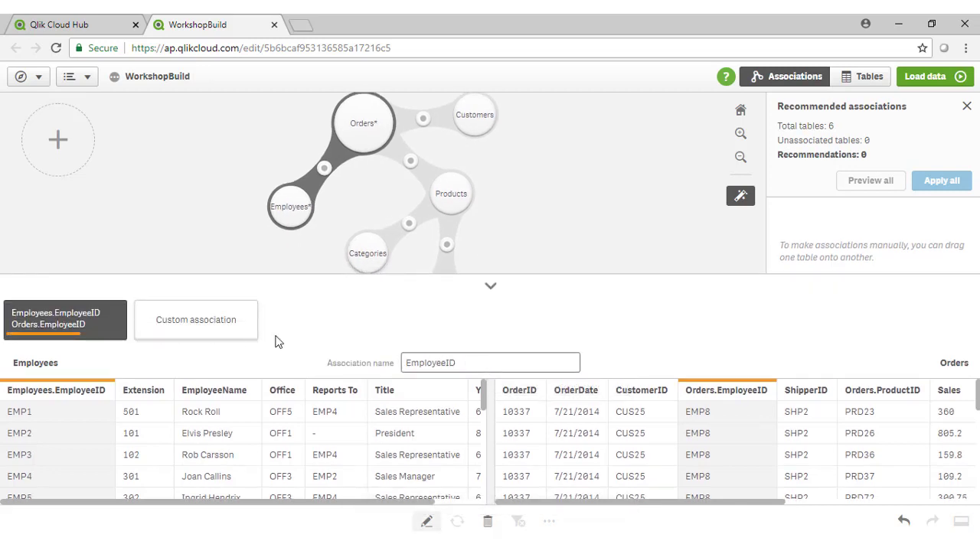
pyautogui.click(192, 329)
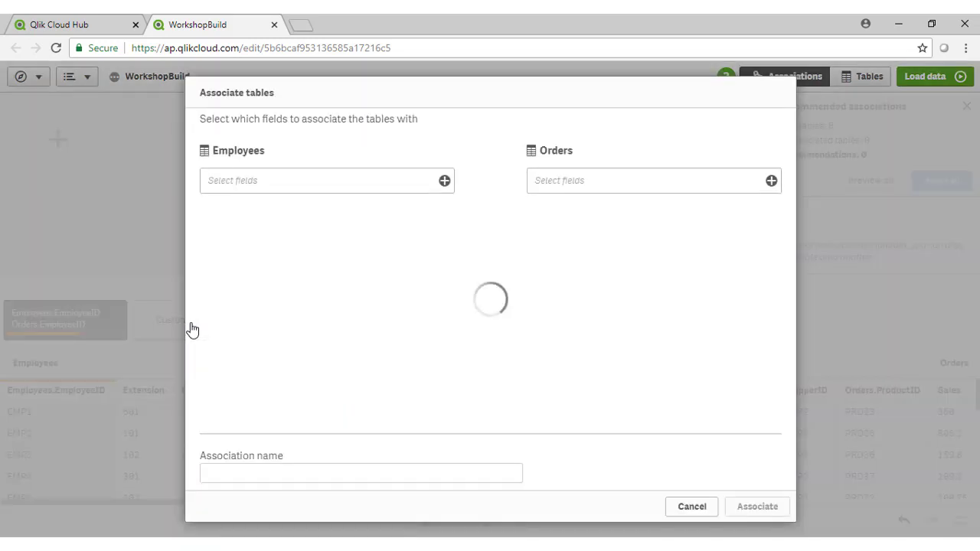
pyautogui.click(444, 181)
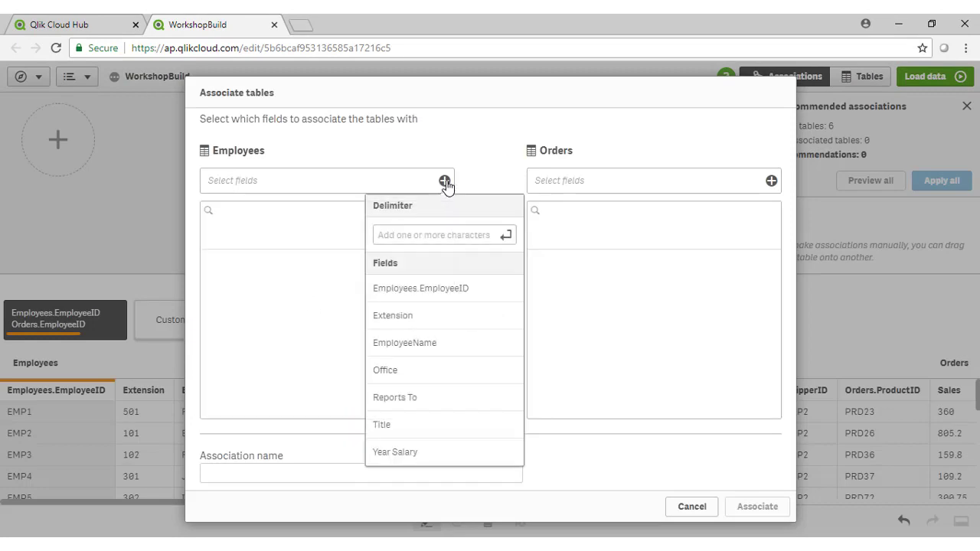
pyautogui.click(411, 371)
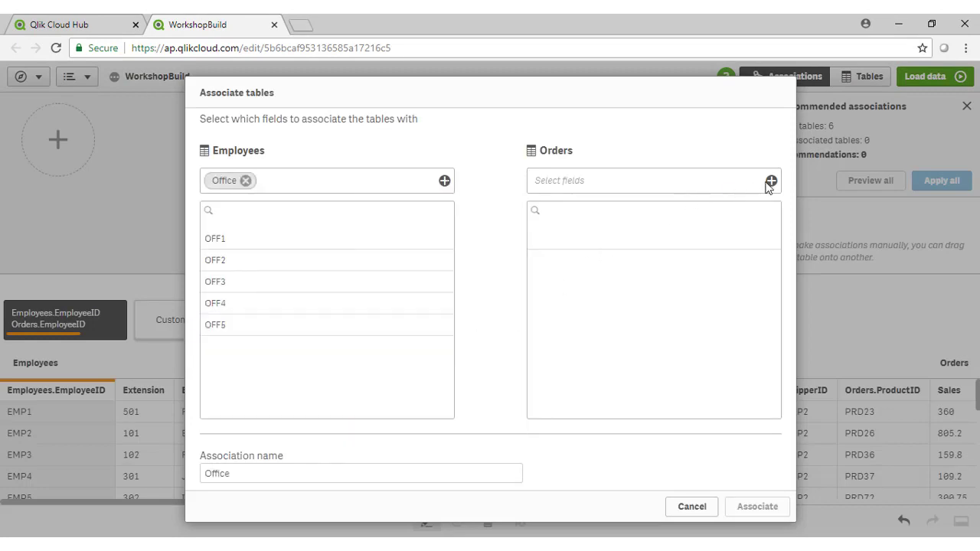
pyautogui.click(772, 181)
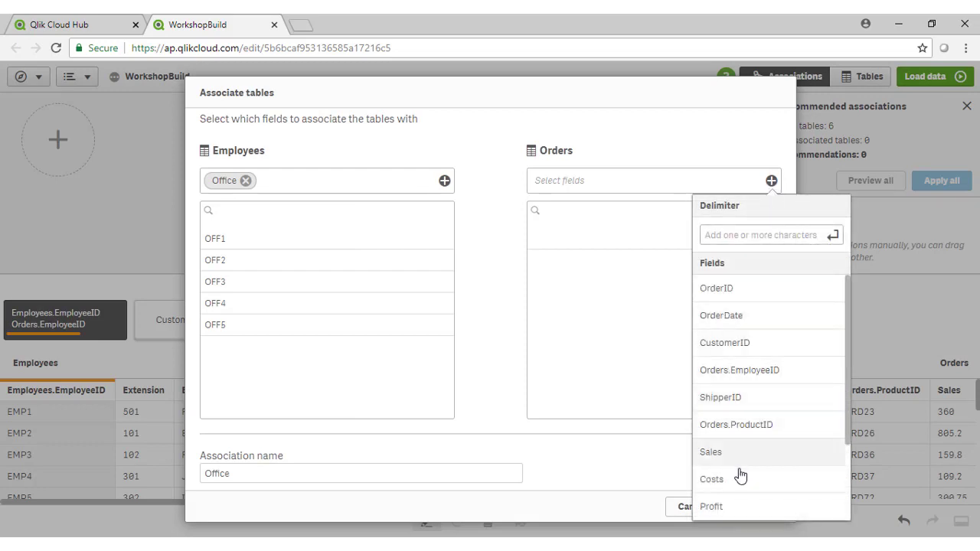
pyautogui.click(768, 343)
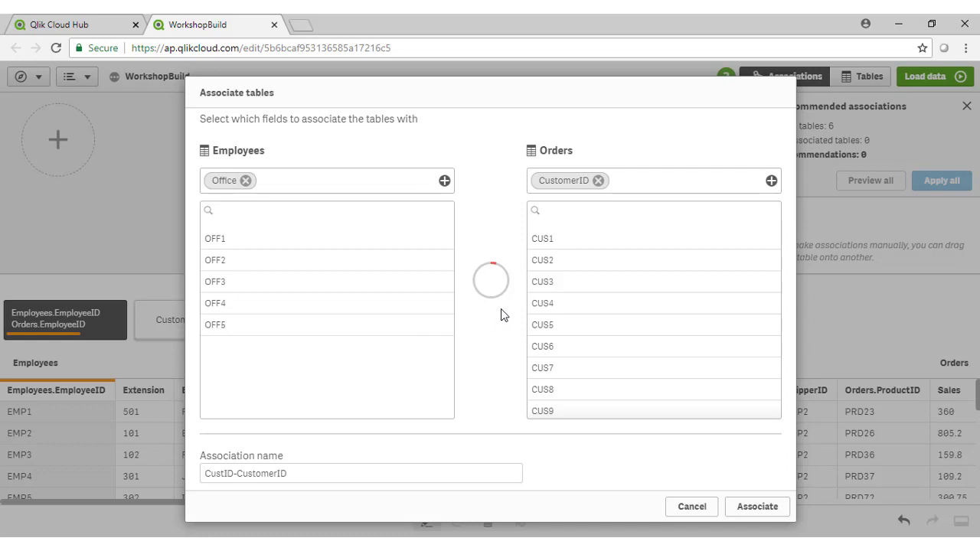
pyautogui.click(694, 511)
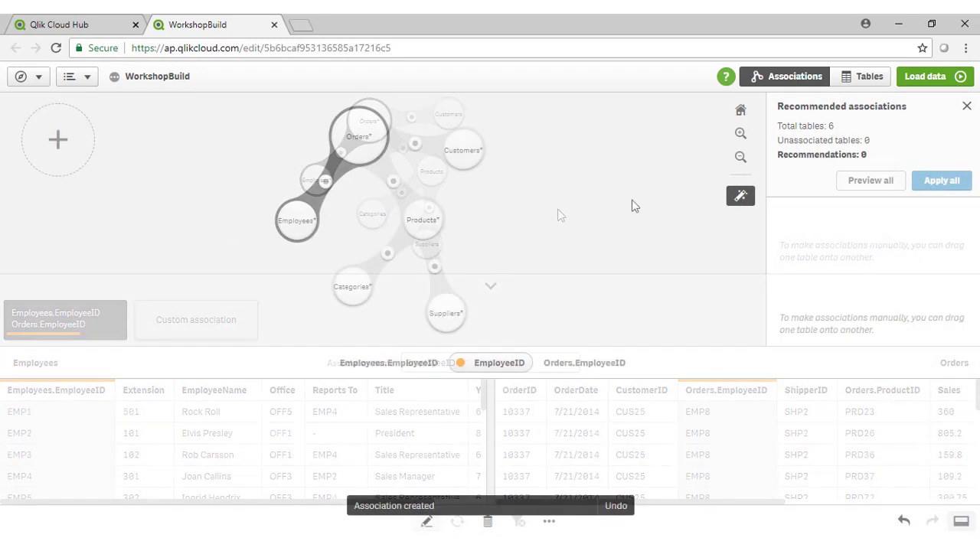
# - Load the data into the app and open the Orders table for editing
pyautogui.click(949, 81)
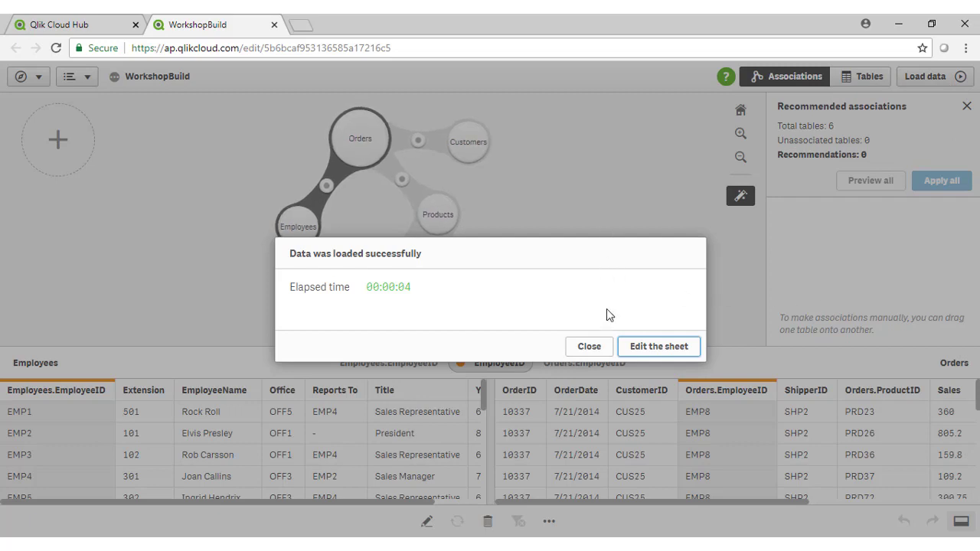
pyautogui.click(592, 346)
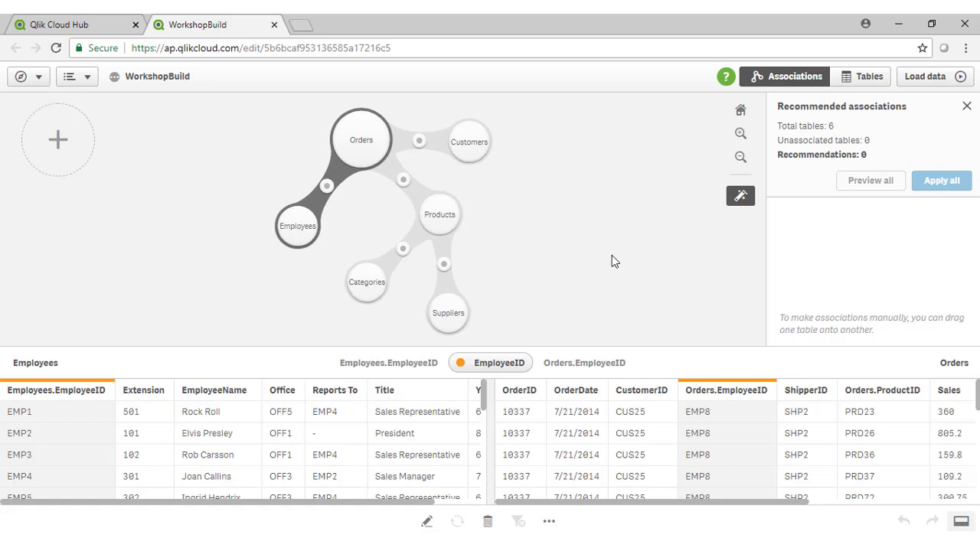
pyautogui.click(365, 143)
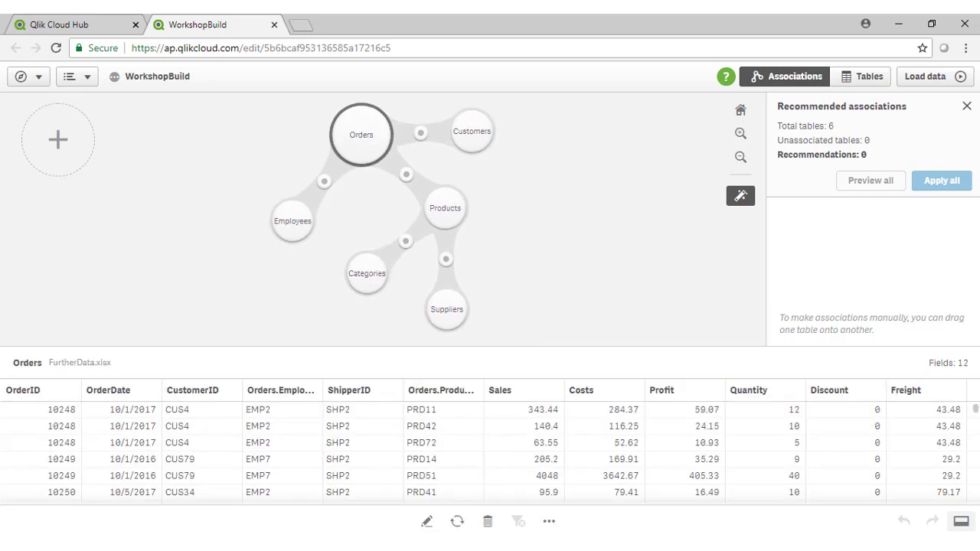
pyautogui.click(429, 524)
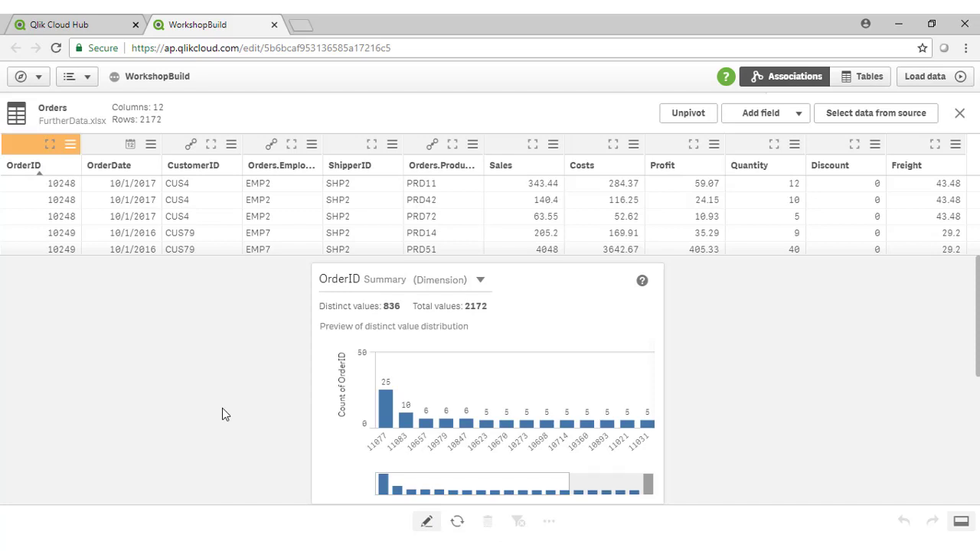
# - View the summary and value distribution of the CustomerID field in the Orders table
pyautogui.click(181, 151)
pyautogui.click(191, 144)
pyautogui.click(176, 146)
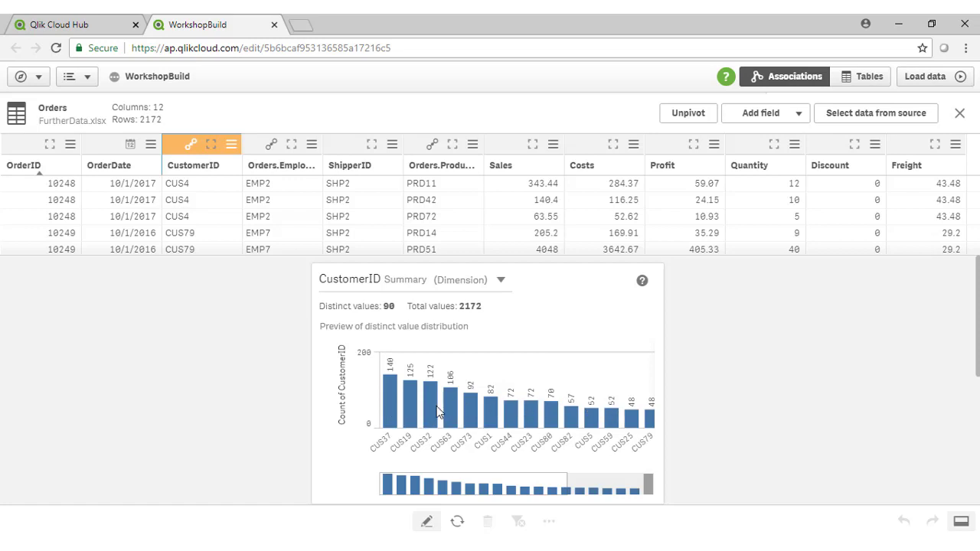
pyautogui.moveTo(388, 457)
# - Select the Sales field in the Orders table and set its number of buckets to 3
pyautogui.click(509, 148)
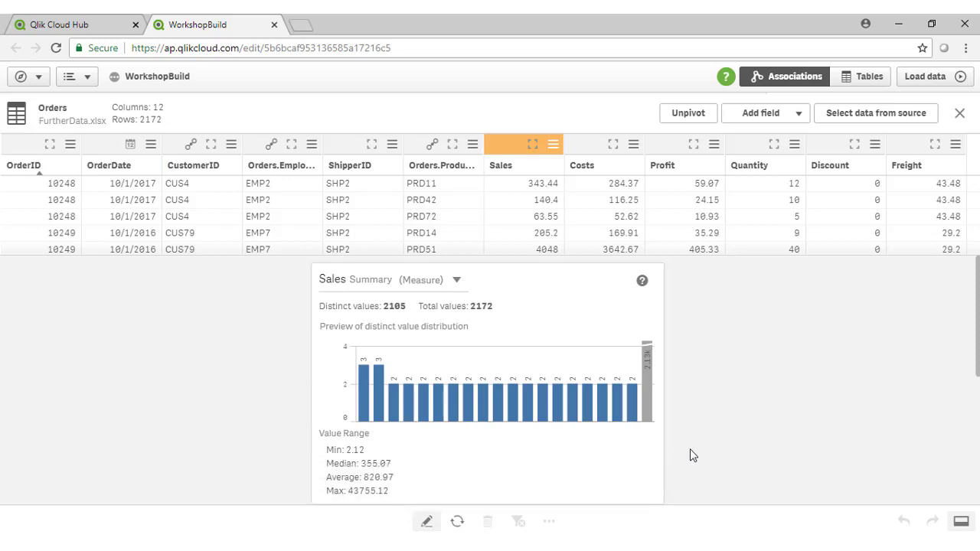
pyautogui.scroll(-4, 691, 450)
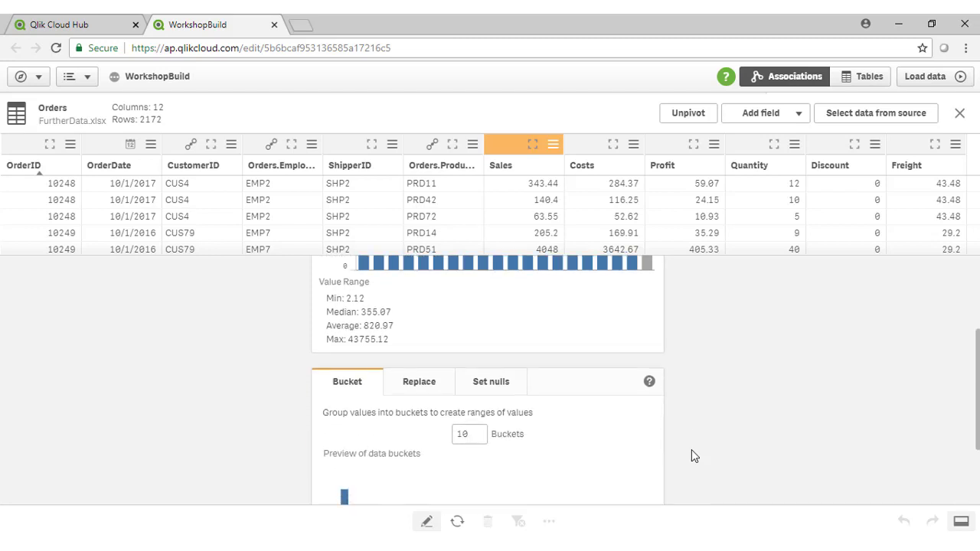
pyautogui.scroll(-1, 864, 422)
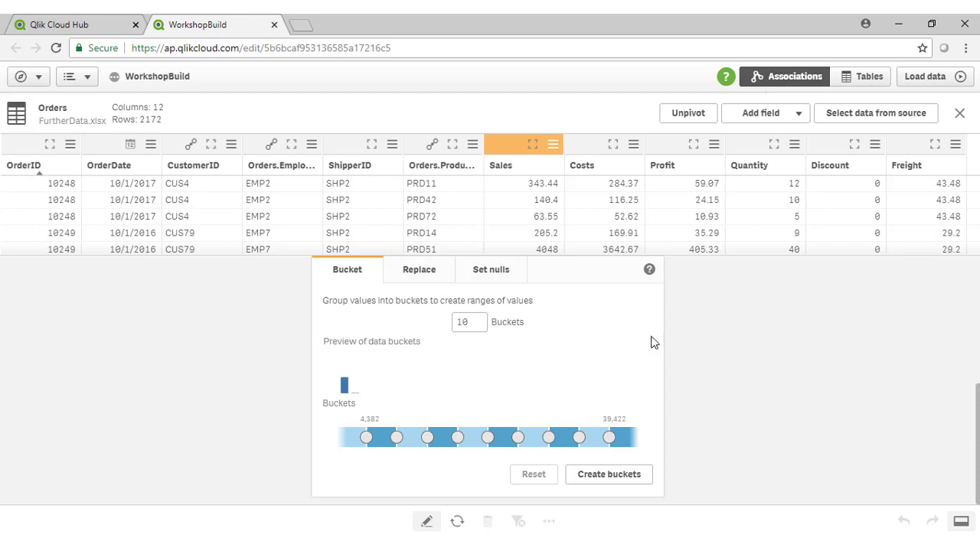
pyautogui.moveTo(469, 322); pyautogui.dragTo(431, 327)
pyautogui.press('Return')
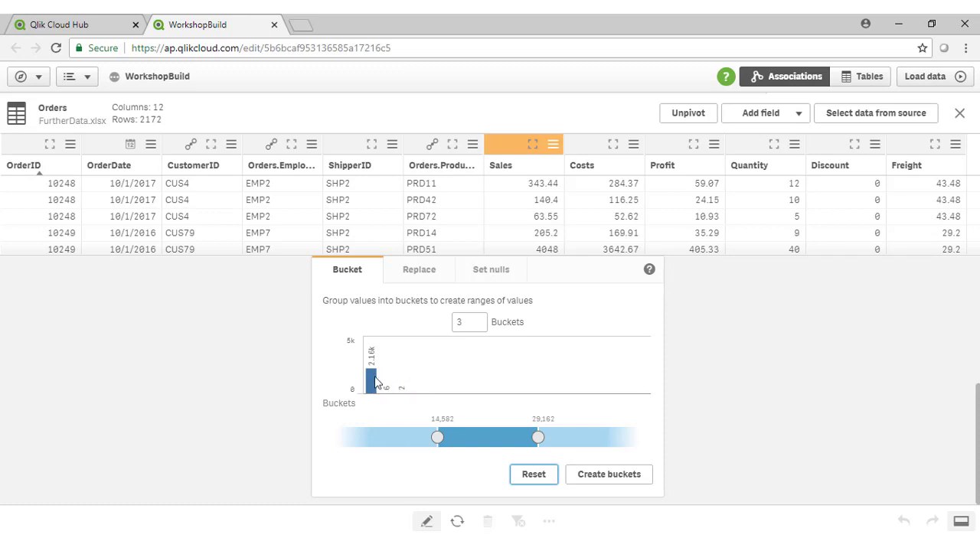
# - Set the upper limit of the first Sales bucket to 1000
pyautogui.moveTo(374, 383)
pyautogui.moveTo(437, 437); pyautogui.dragTo(357, 443)
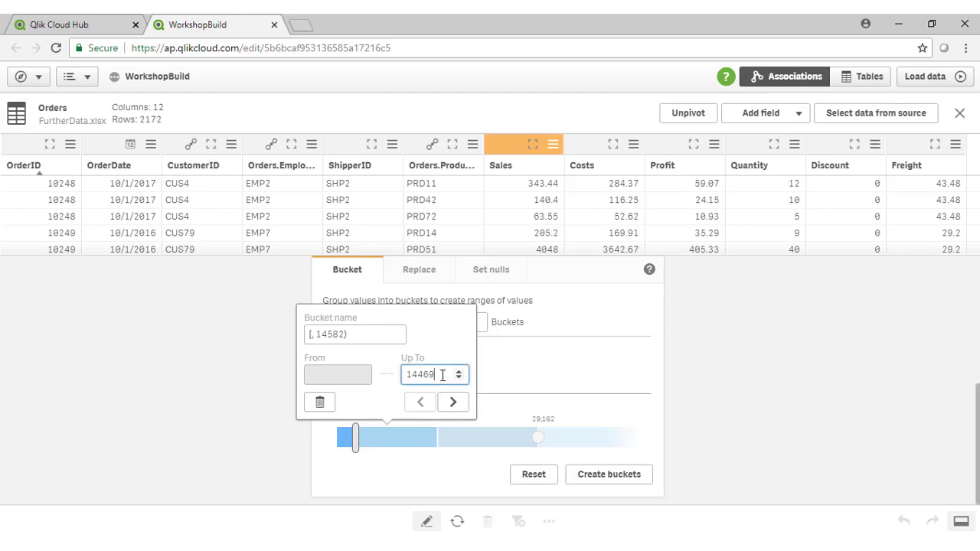
pyautogui.moveTo(444, 375); pyautogui.dragTo(392, 375)
pyautogui.write('1000')
pyautogui.hotkey('shift', 'Tab')
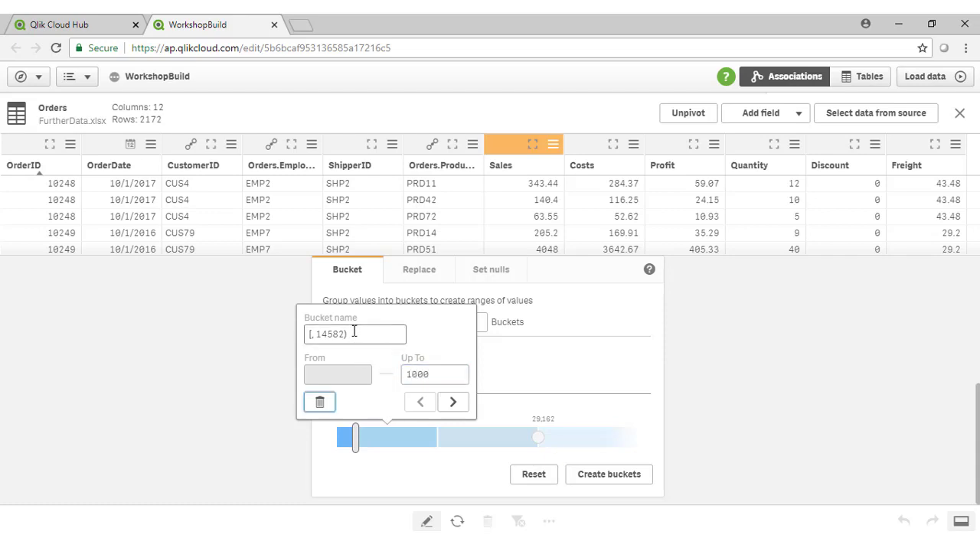
# - Name the first Sales bucket Small, and define the second bucket as Medium with an upper limit of 5000
pyautogui.write('Small')
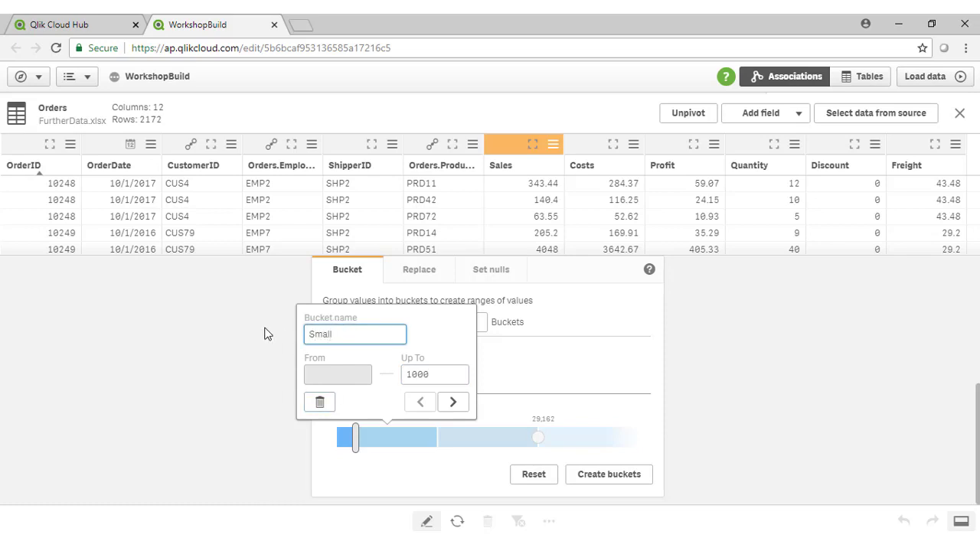
pyautogui.click(452, 402)
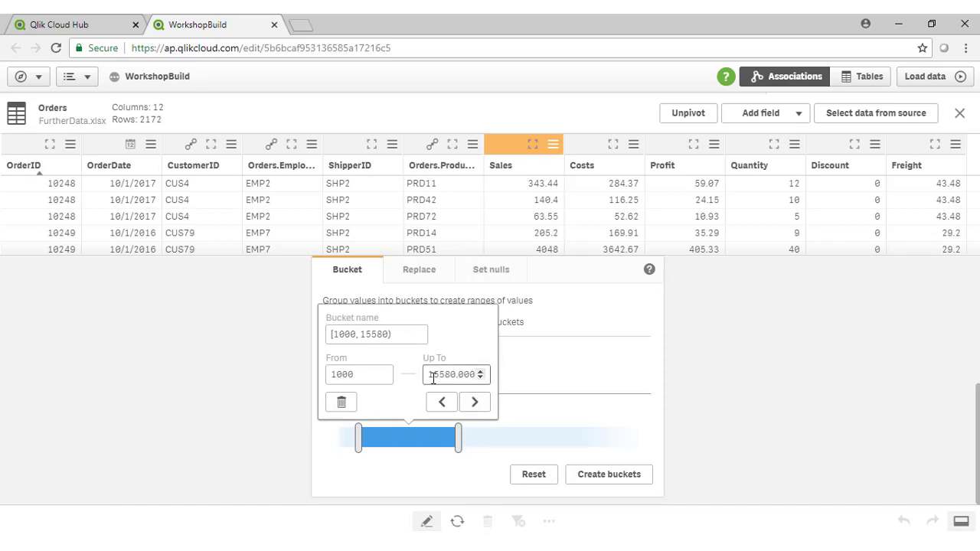
pyautogui.moveTo(427, 373); pyautogui.dragTo(501, 388)
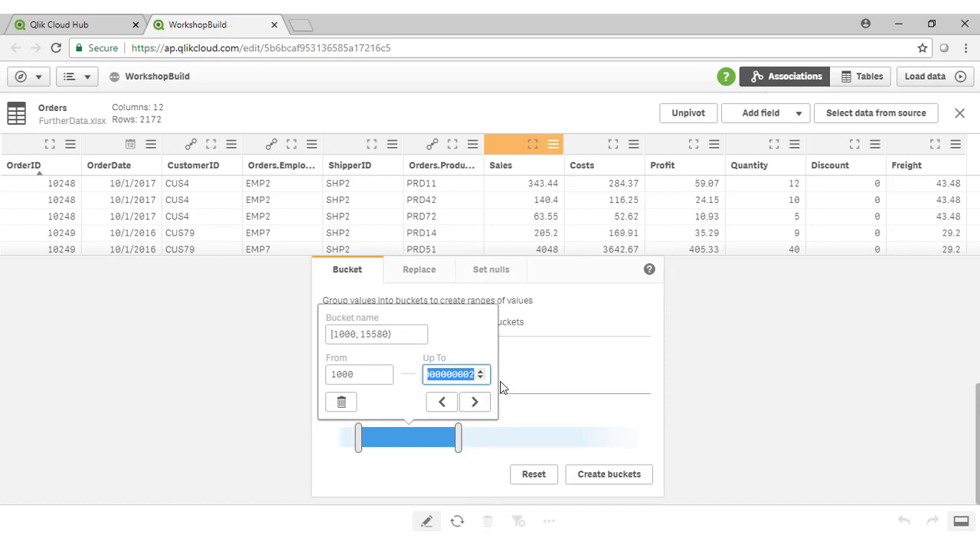
pyautogui.write('5000')
pyautogui.press('Tab')
pyautogui.moveTo(406, 334); pyautogui.dragTo(277, 332)
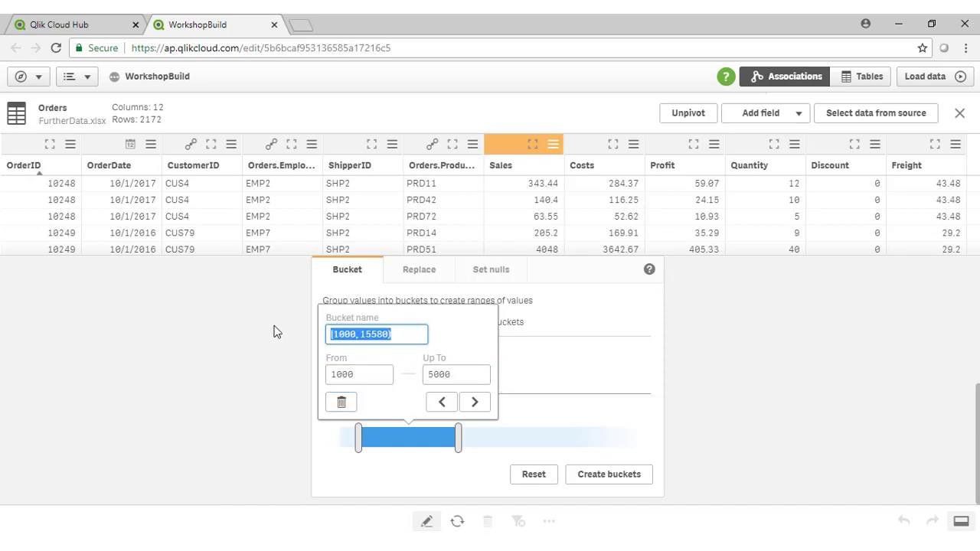
pyautogui.write('Medium')
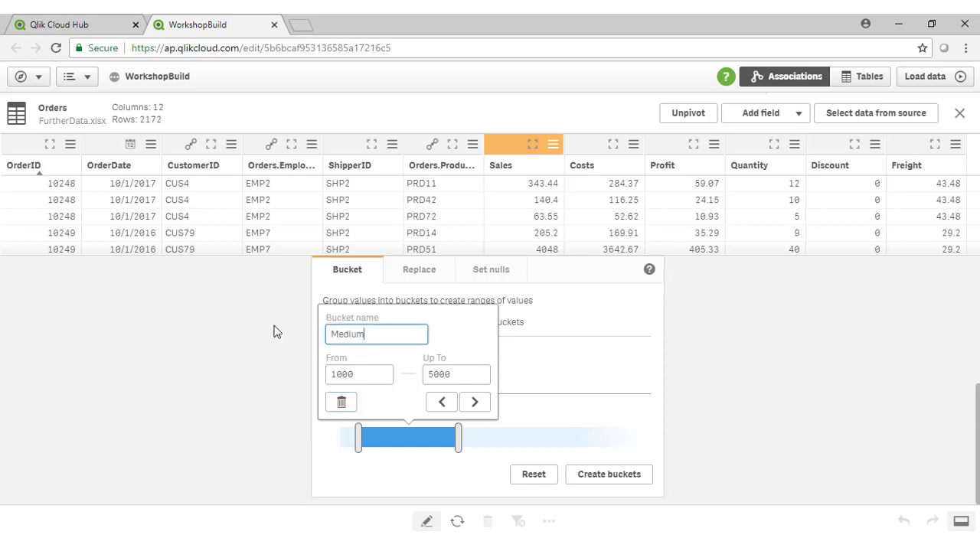
# - Name the third Sales bucket Large and create the buckets as a new field in the Orders table
pyautogui.click(475, 402)
pyautogui.moveTo(509, 337); pyautogui.dragTo(395, 327)
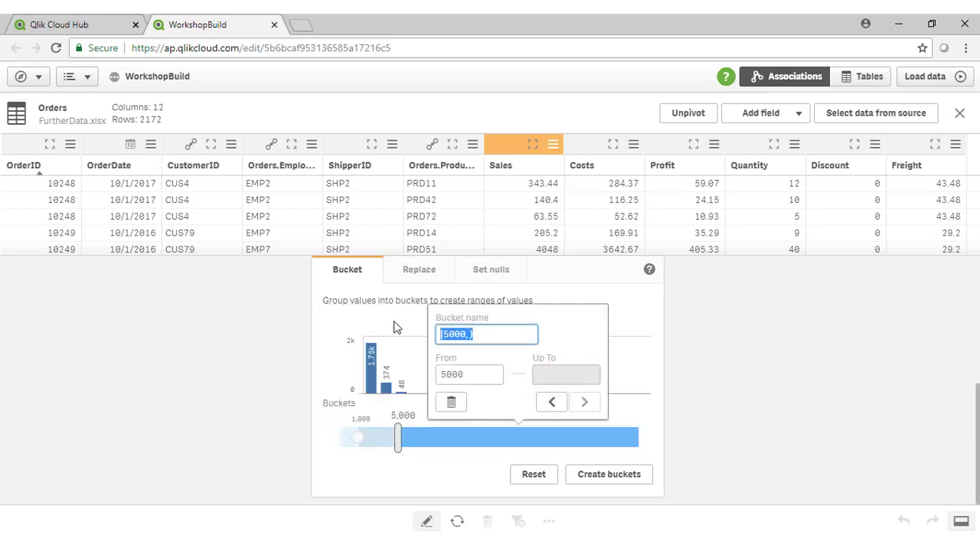
pyautogui.write('Large')
pyautogui.click(602, 479)
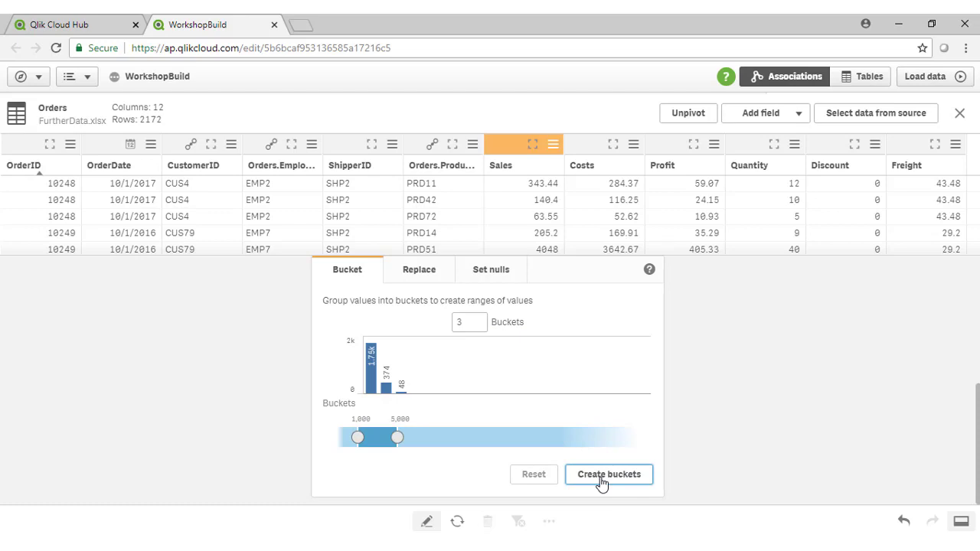
pyautogui.click(602, 475)
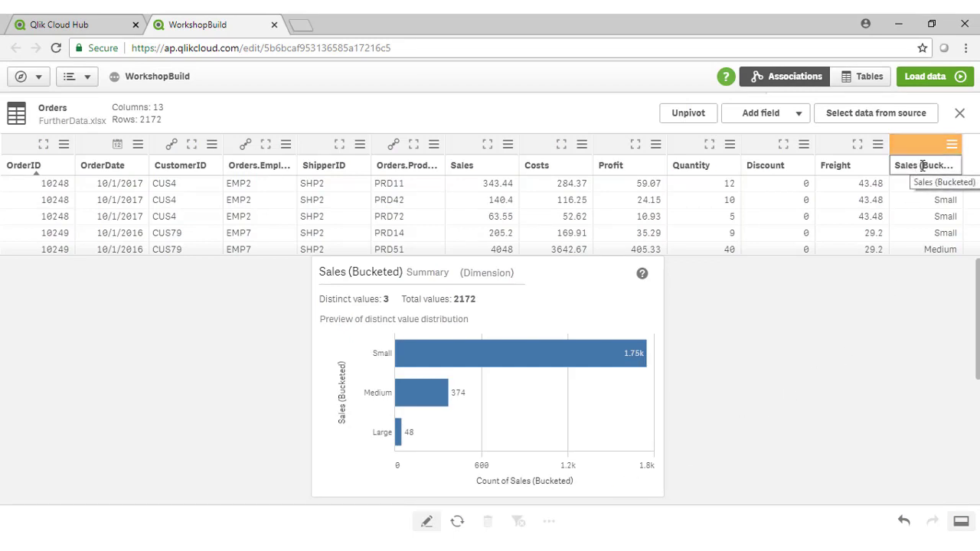
# - Rename the new bucketed sales field in the Orders table to Order Size
pyautogui.click(923, 165)
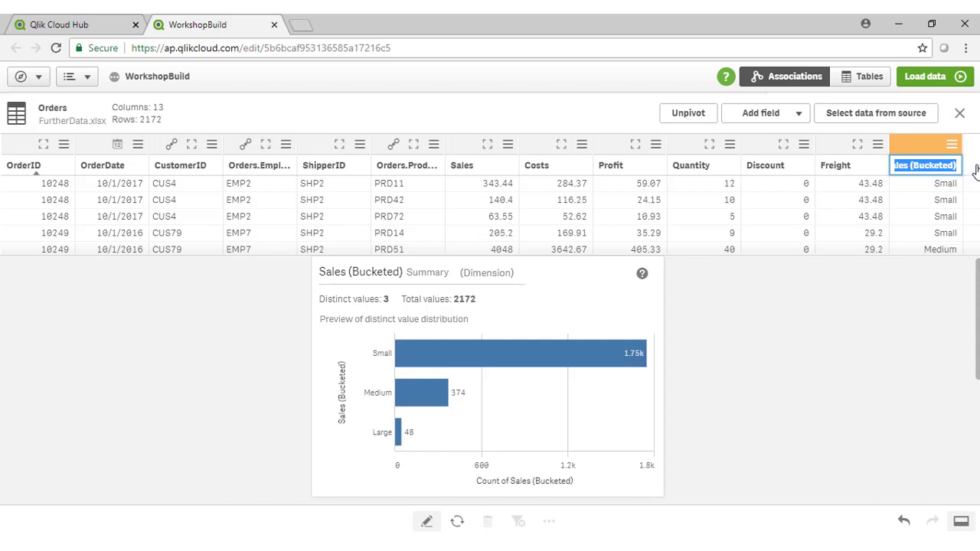
pyautogui.write('Order Size')
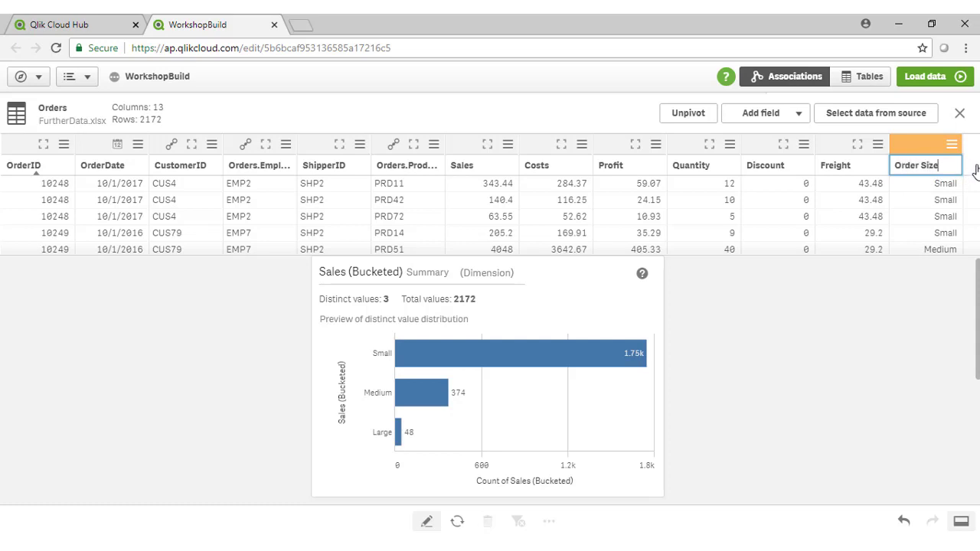
pyautogui.press('Return')
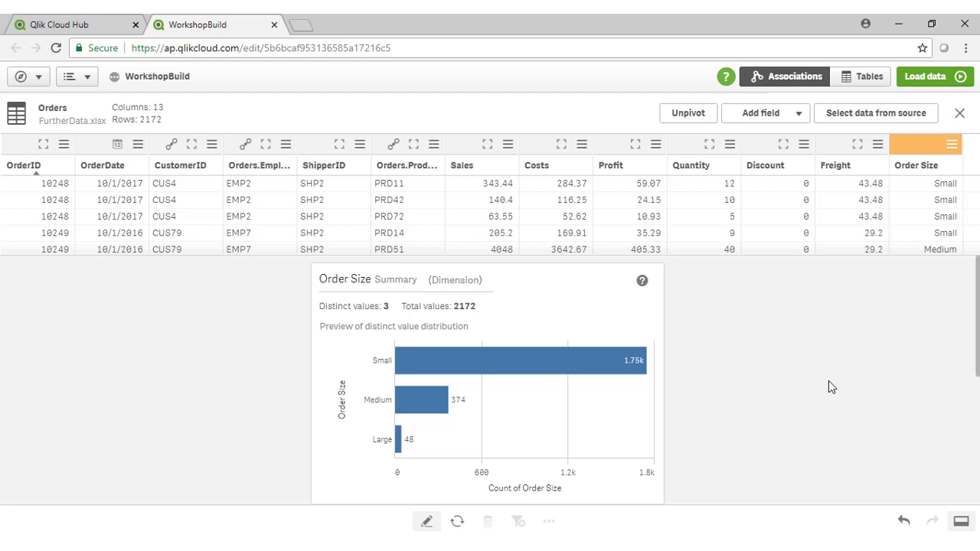
# - Examine the functions, fields and operators available for a calculated field in the Orders table, without creating one
pyautogui.click(762, 115)
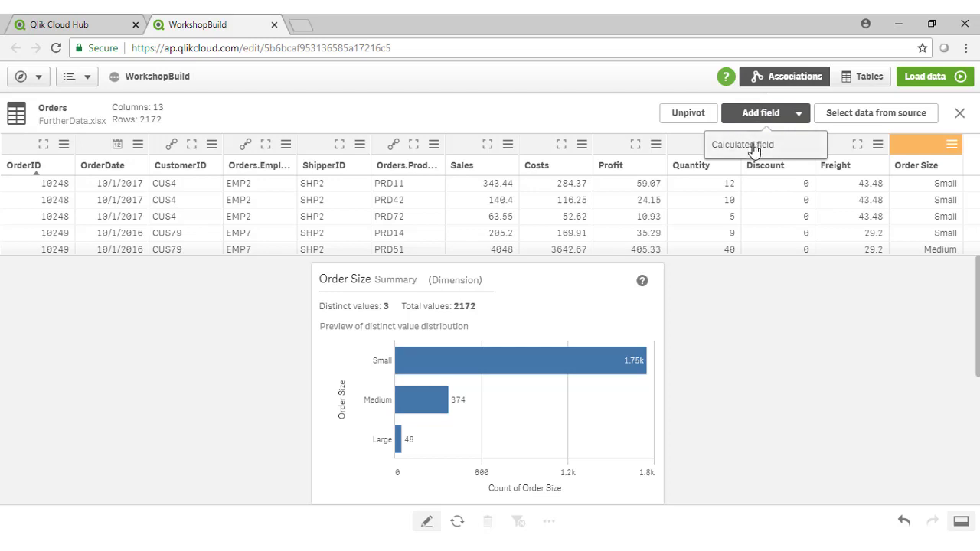
pyautogui.click(760, 138)
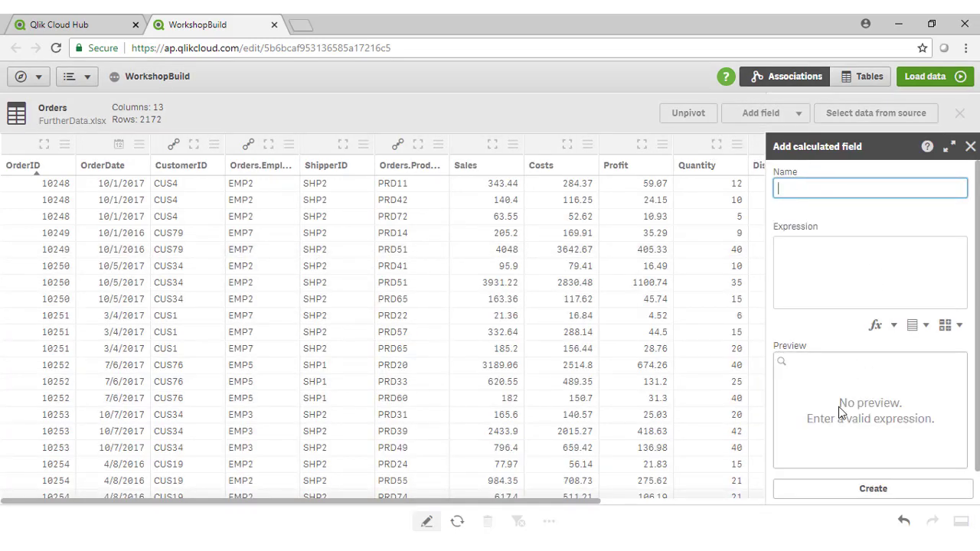
pyautogui.click(875, 326)
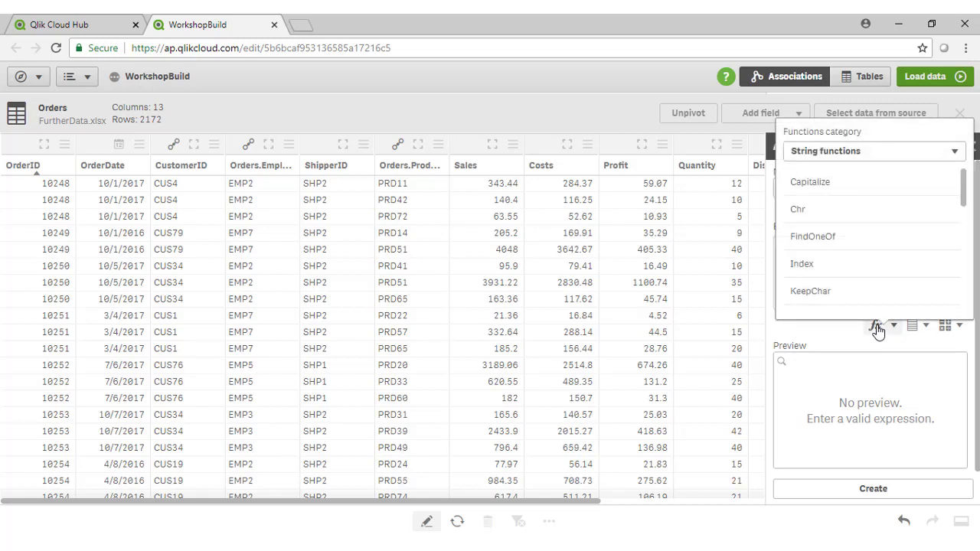
pyautogui.click(922, 329)
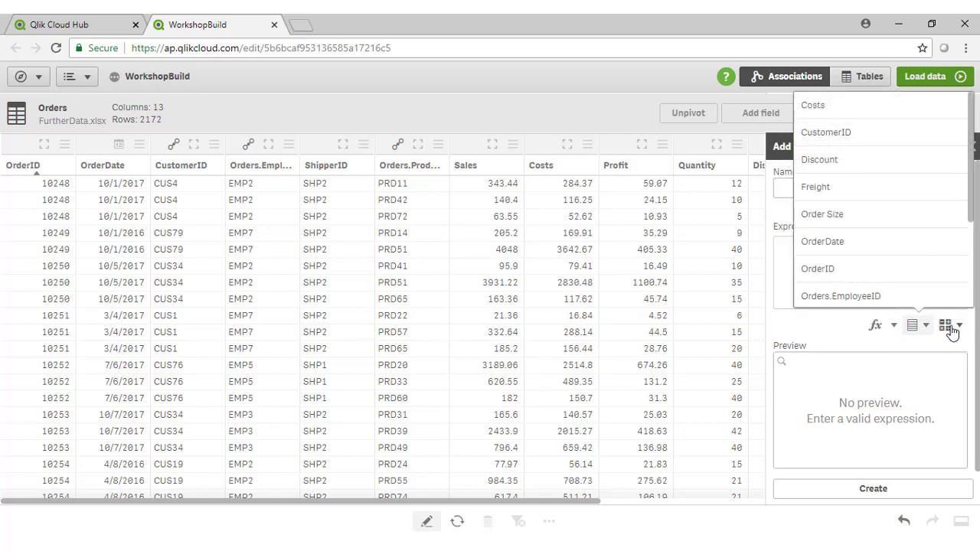
pyautogui.click(950, 328)
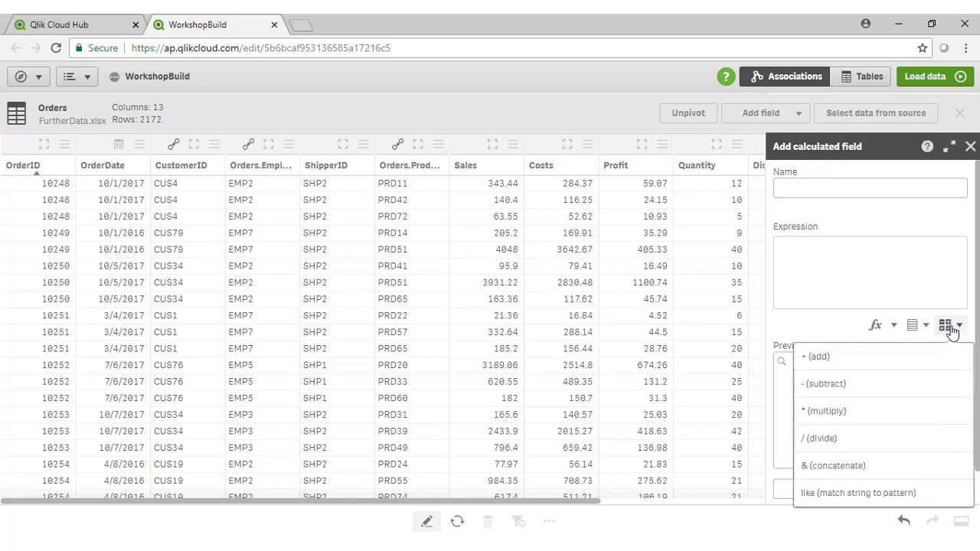
pyautogui.click(856, 274)
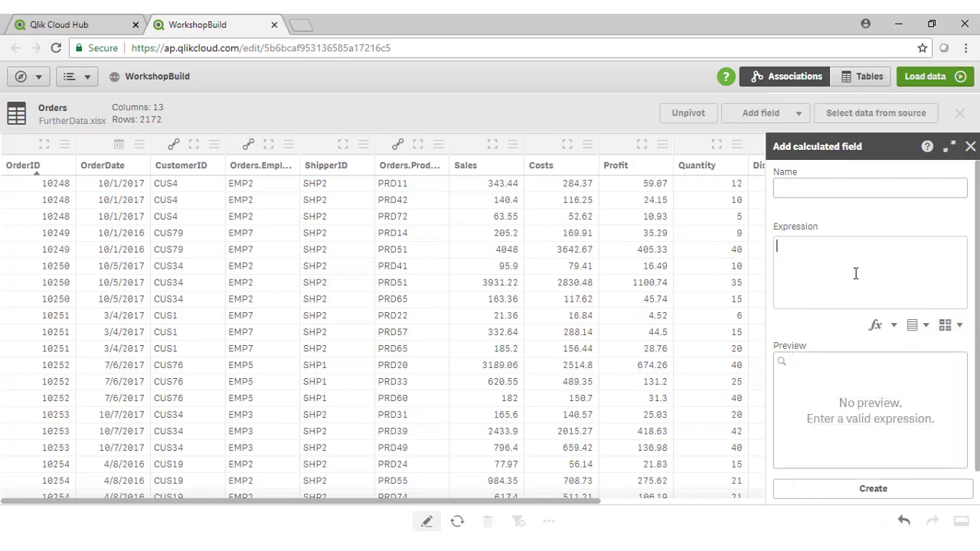
pyautogui.click(970, 146)
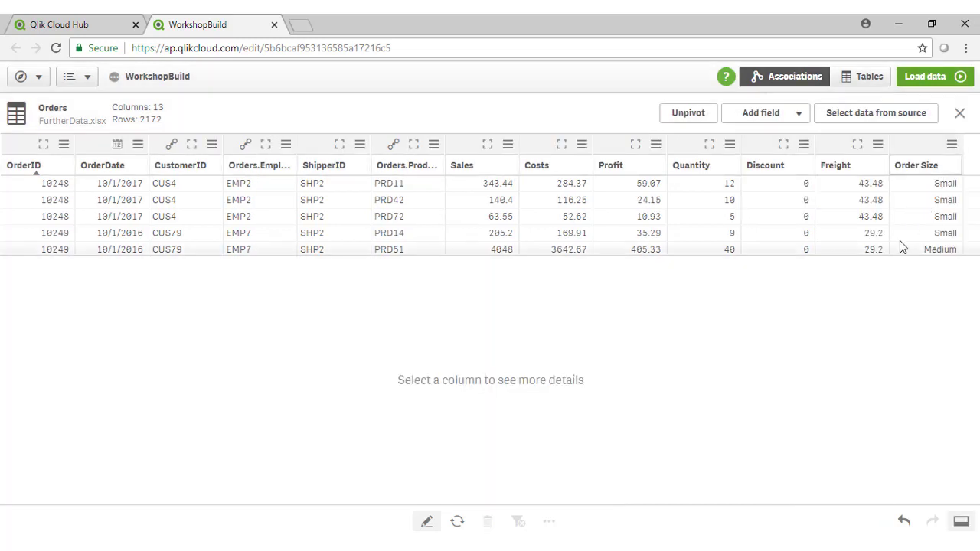
# - Load the updated data into the app and open the sheet for editing
pyautogui.click(945, 78)
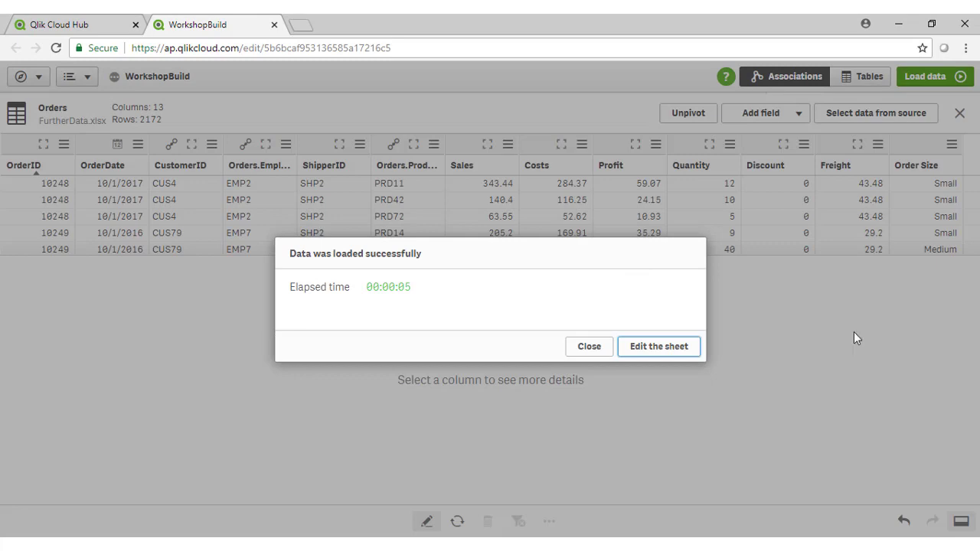
pyautogui.click(641, 351)
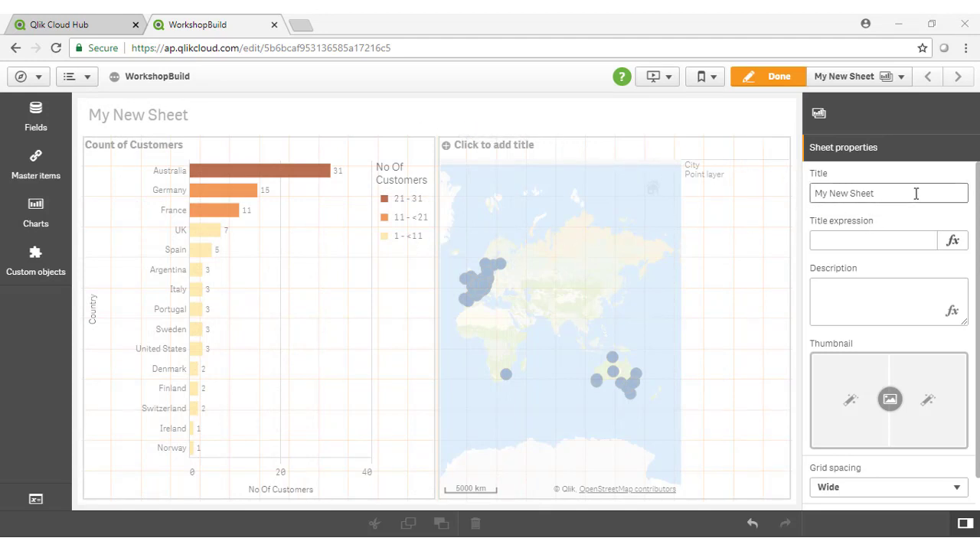
# - Change the title of the sheet to Dashboard
pyautogui.moveTo(916, 193); pyautogui.dragTo(794, 191)
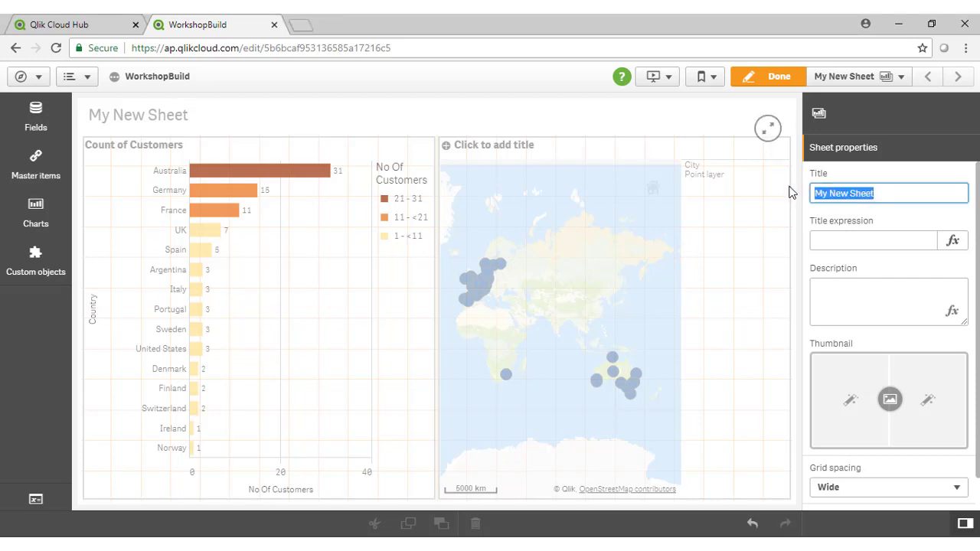
pyautogui.write('Dashboard')
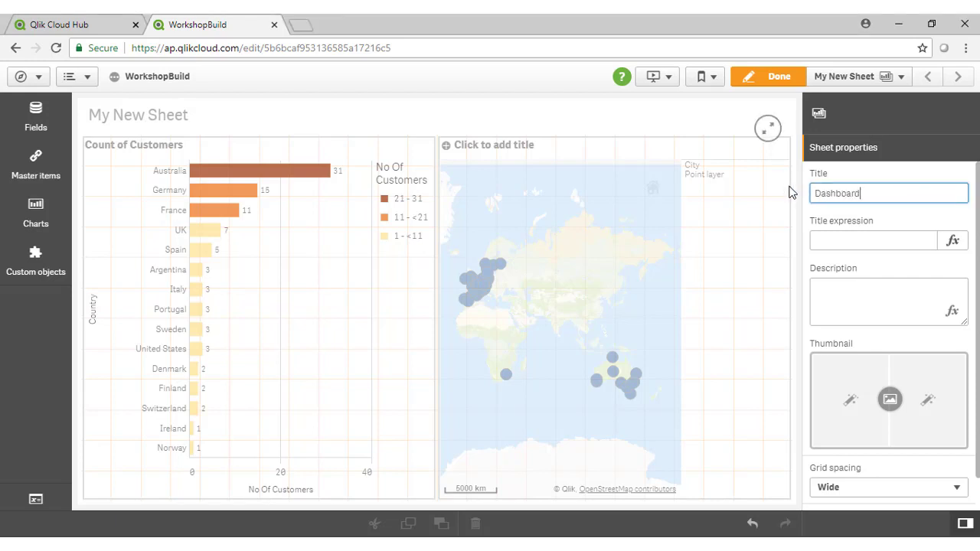
pyautogui.press('Tab')
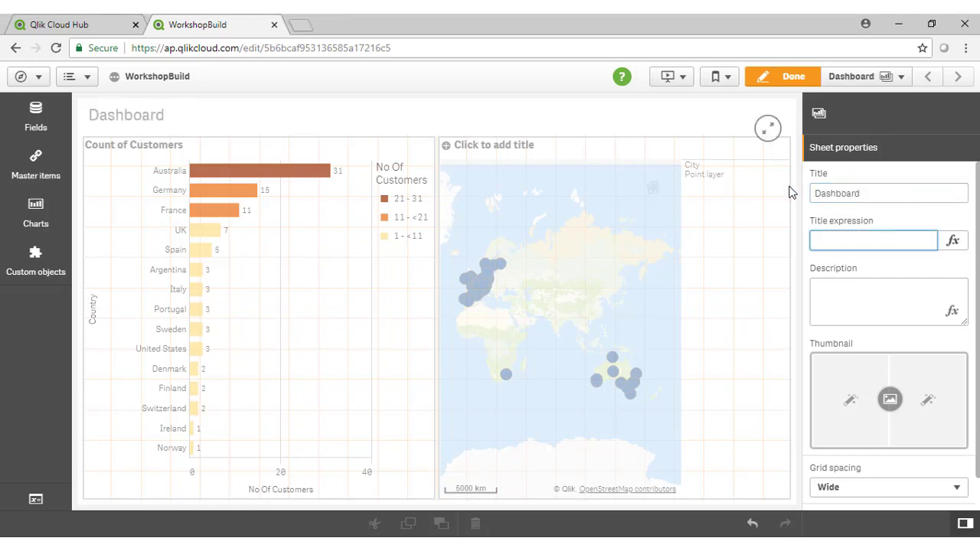
# - Review the properties of the Count of Customers chart and of the sheet, and finish editing the sheet
pyautogui.click(317, 301)
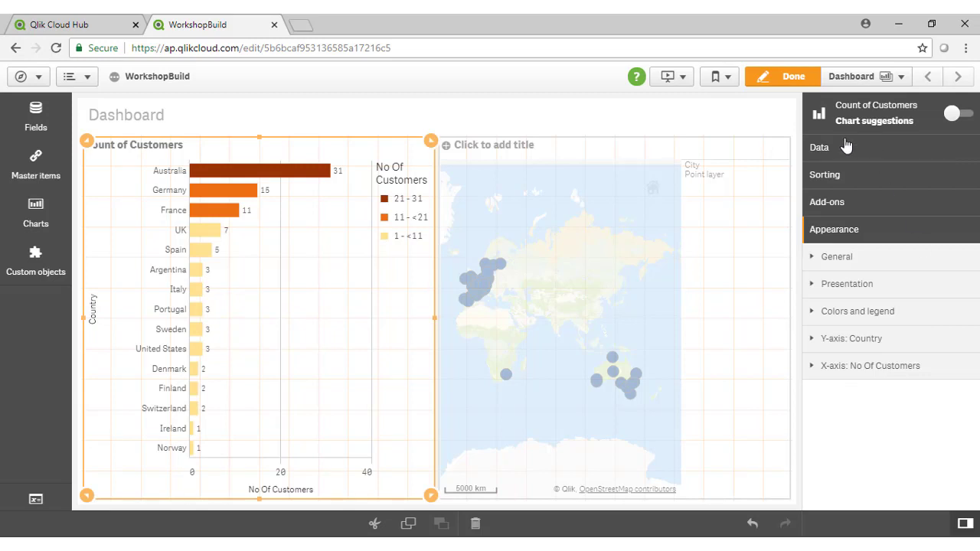
pyautogui.click(342, 116)
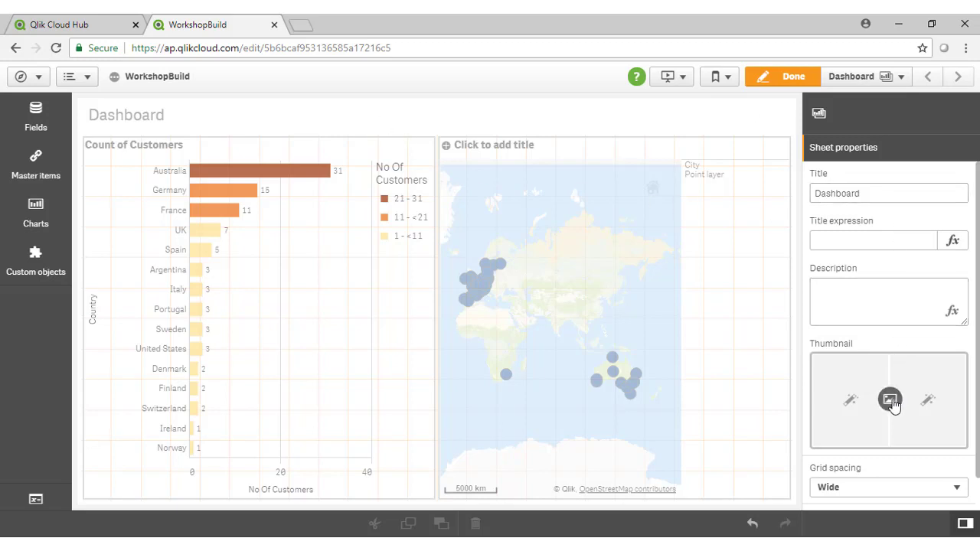
pyautogui.scroll(-1, 892, 460)
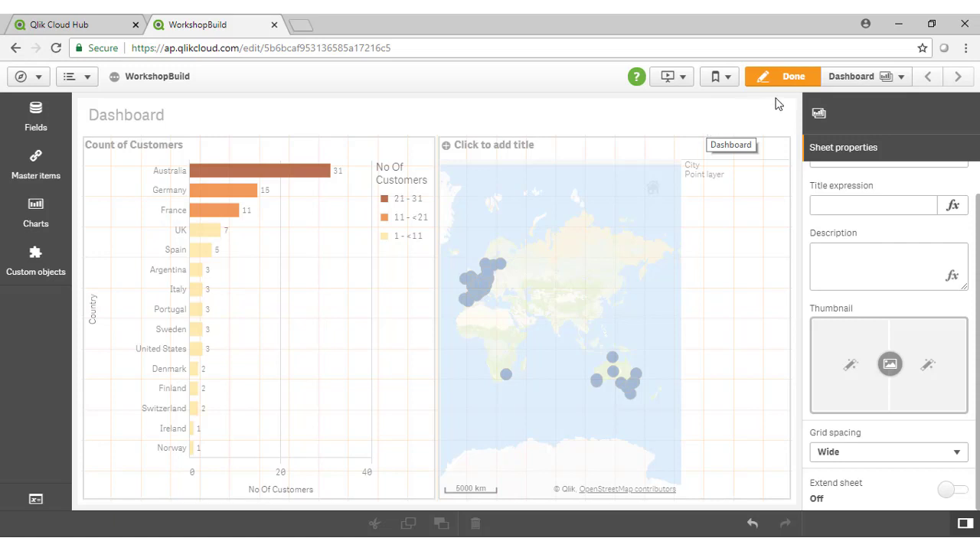
pyautogui.click(788, 76)
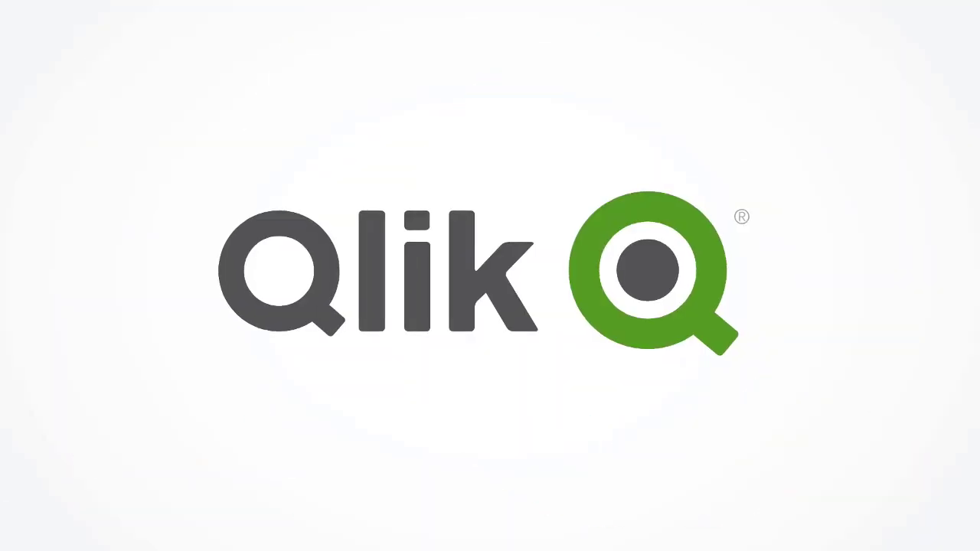